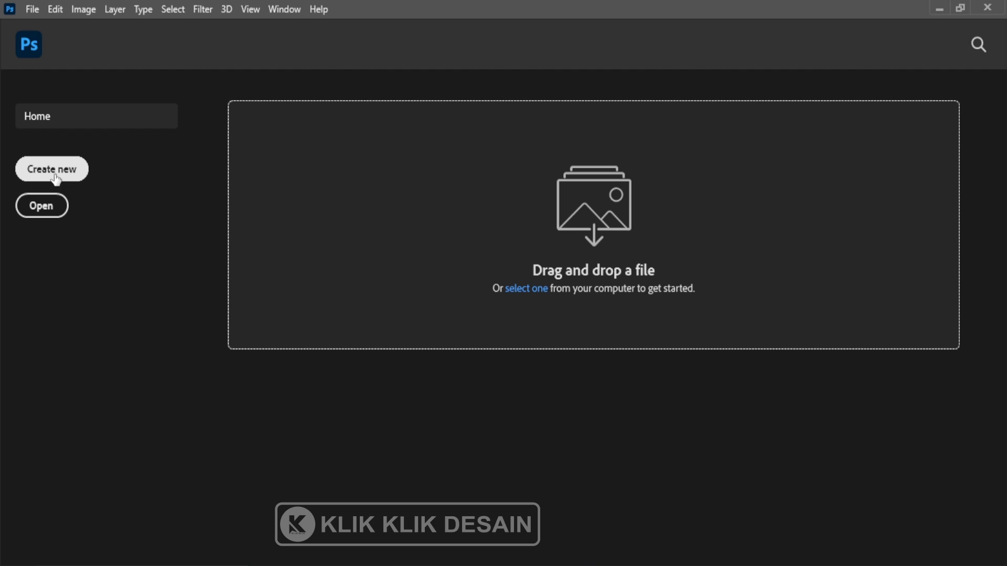
- Start a new document to bring up its preset settings
{"action": "left_click", "coordinate": [52, 169]}
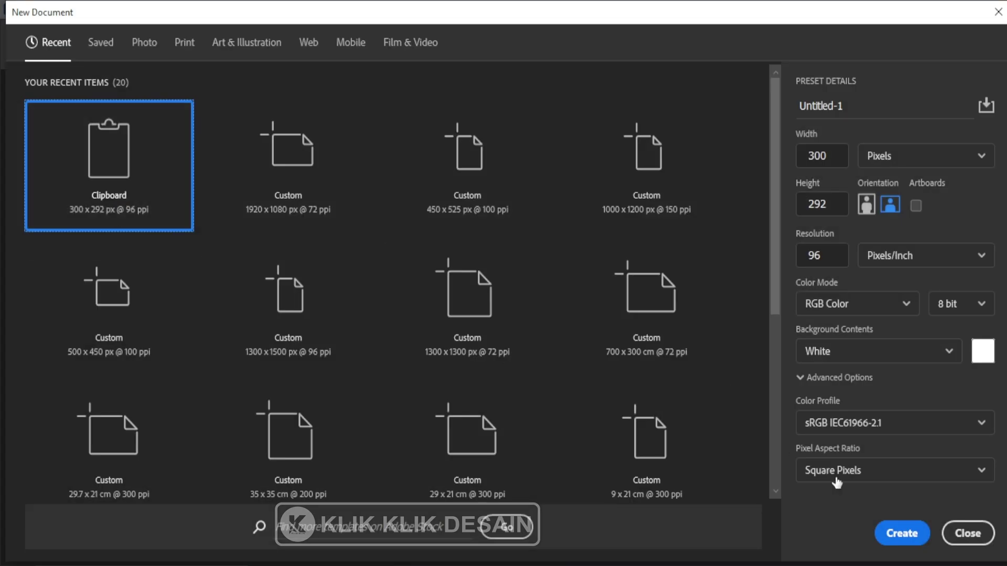
{"action": "left_click", "coordinate": [973, 546]}
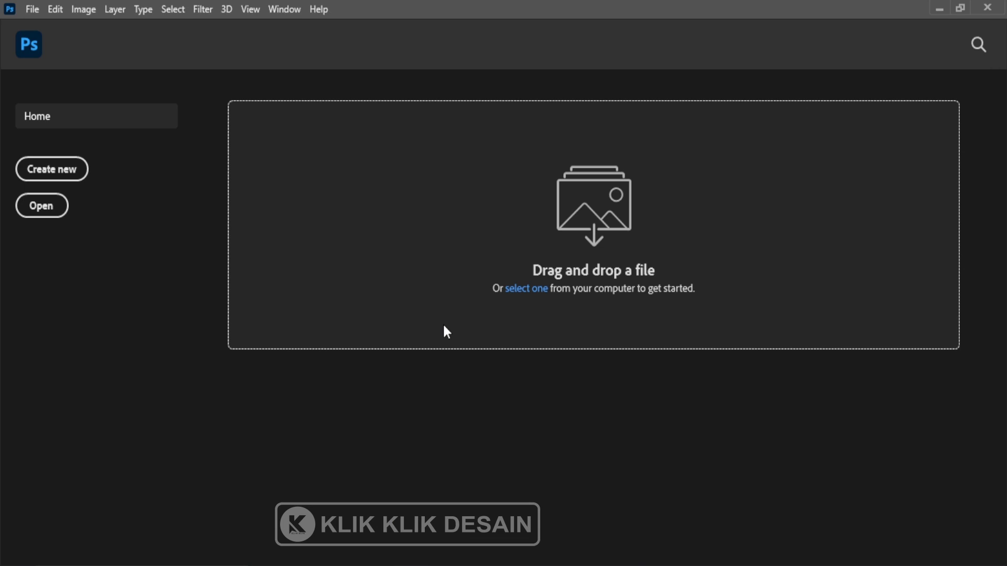
{"action": "key", "text": "ctrl+n"}
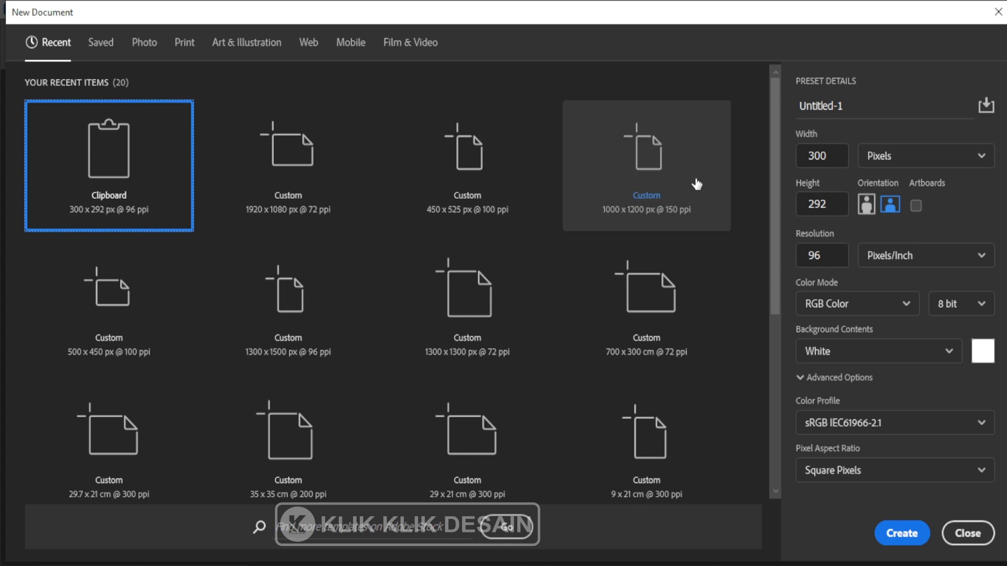
{"action": "left_click_drag", "start_coordinate": [499, 11], "coordinate": [497, 17]}
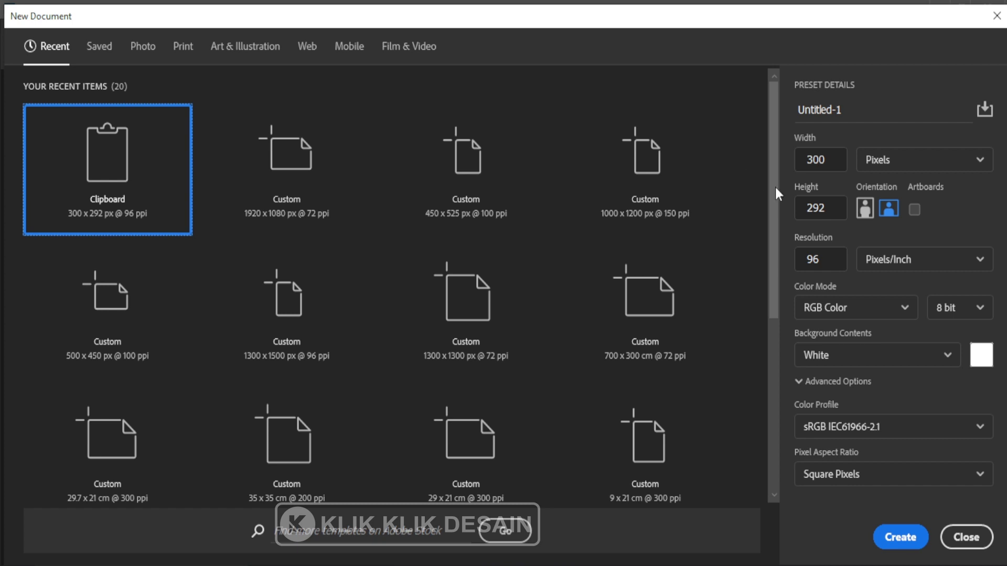
{"action": "mouse_move", "coordinate": [776, 187]}
{"action": "left_mouse_down"}
{"action": "mouse_move", "coordinate": [768, 240]}
{"action": "mouse_move", "coordinate": [772, 189]}
{"action": "left_mouse_up"}
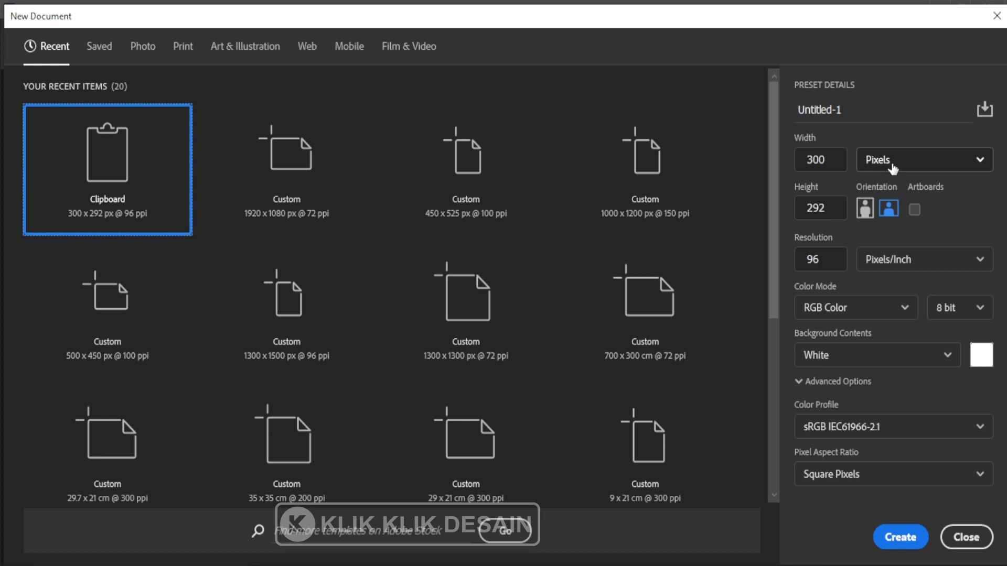
- Name the new document BACKDROP
{"action": "left_click", "coordinate": [821, 259]}
{"action": "left_click", "coordinate": [830, 260]}
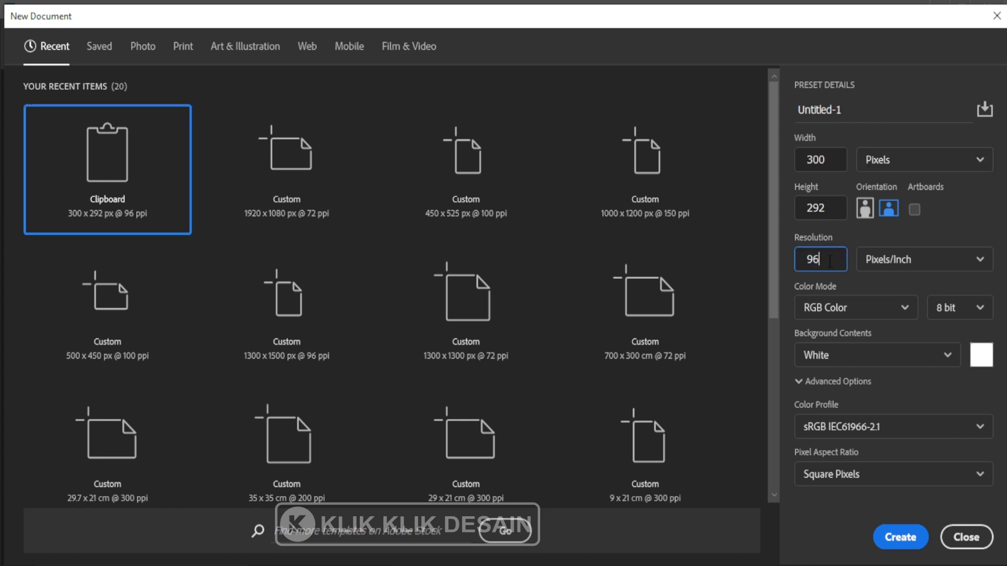
{"action": "left_click", "coordinate": [859, 108]}
{"action": "left_click_drag", "start_coordinate": [852, 116], "coordinate": [798, 110]}
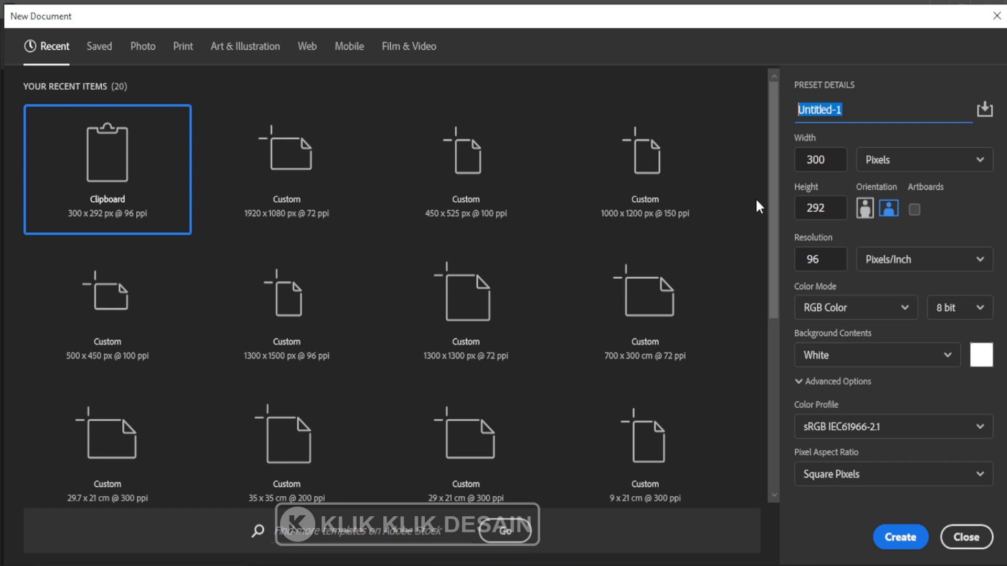
{"action": "type", "text": "BA"}
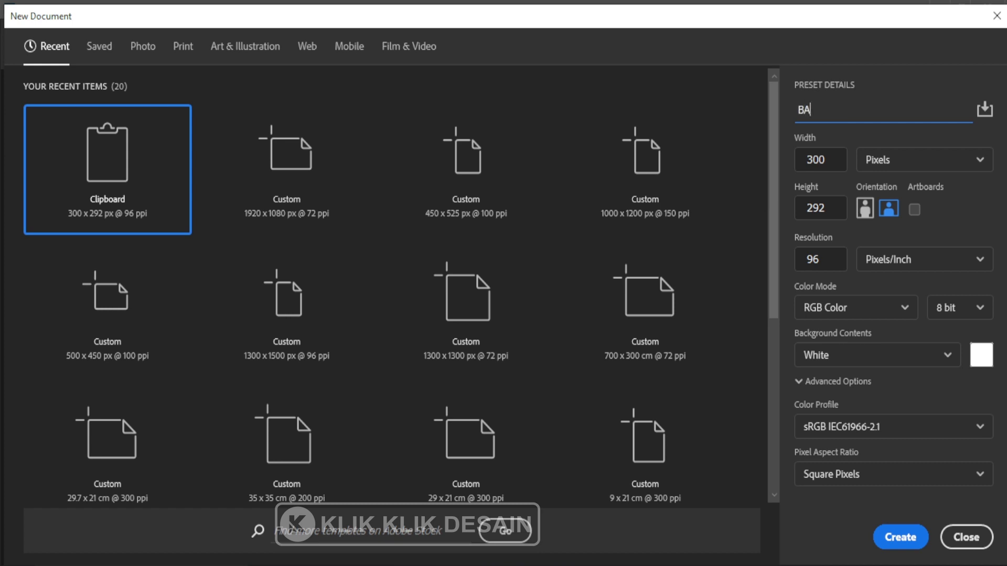
{"action": "type", "text": "CKDROP"}
- Set the document's unit to centimeters, with a width of 600 and a height of 300
{"action": "left_click", "coordinate": [895, 158]}
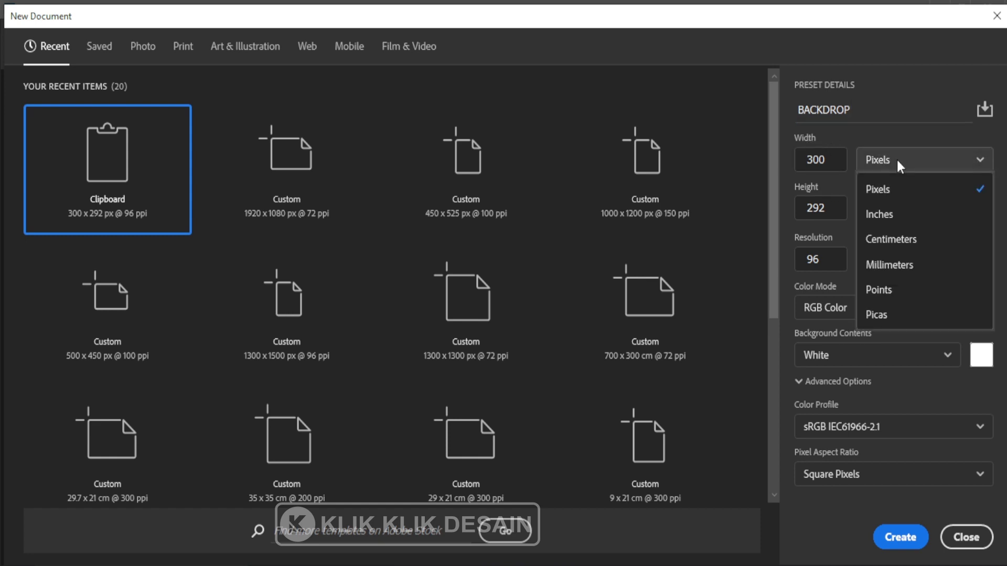
{"action": "left_click", "coordinate": [934, 247]}
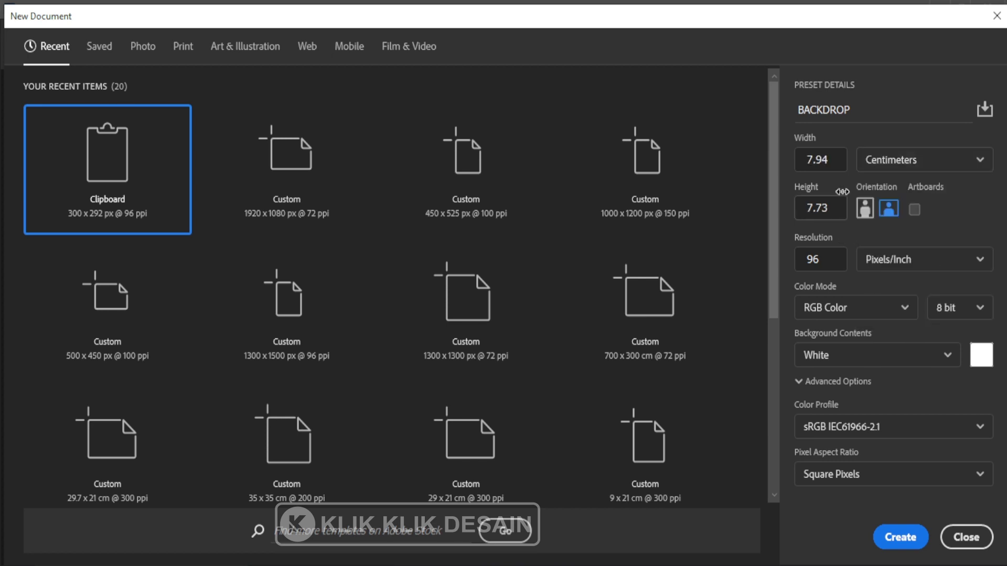
{"action": "left_click", "coordinate": [829, 159]}
{"action": "left_click_drag", "start_coordinate": [829, 159], "coordinate": [801, 161]}
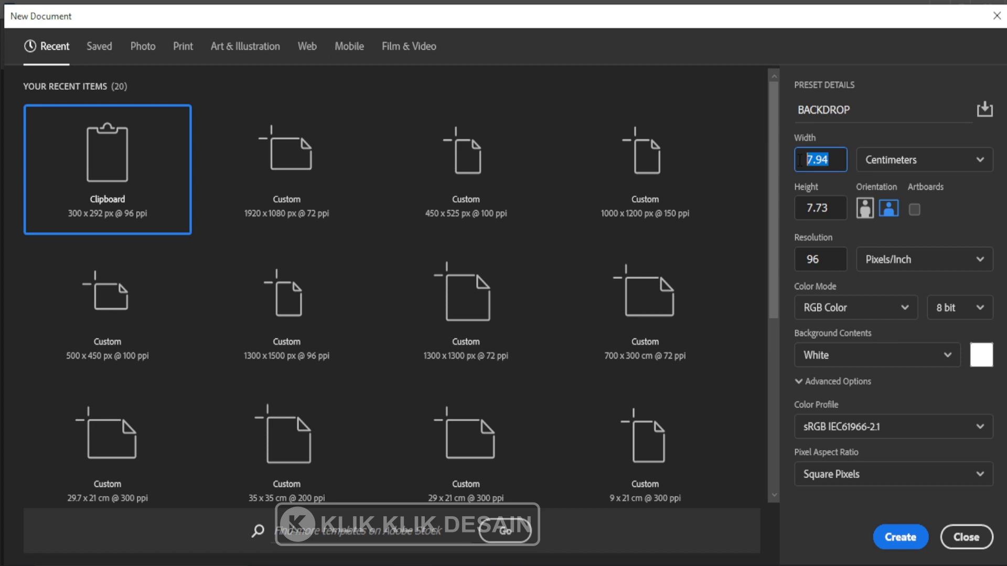
{"action": "type", "text": "600"}
{"action": "key", "text": "Tab"}
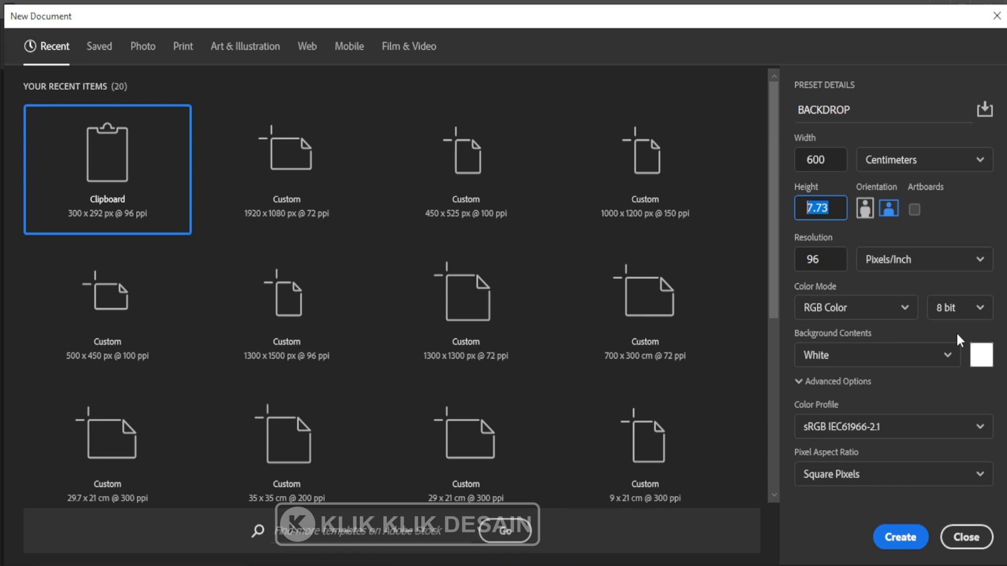
{"action": "type", "text": "300"}
- Set the document's resolution to 72 Pixels/Inch
{"action": "left_click", "coordinate": [902, 258]}
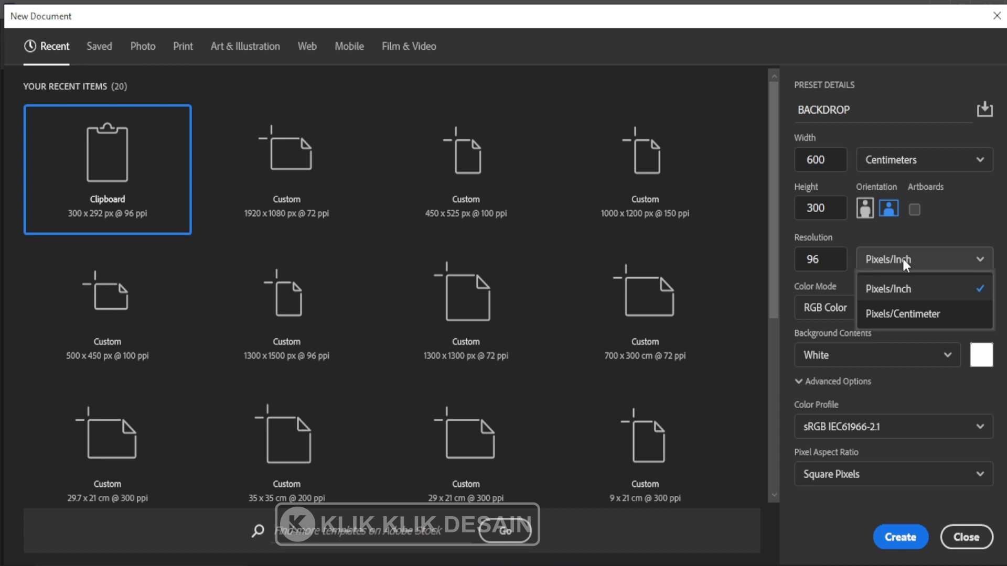
{"action": "left_click", "coordinate": [888, 289]}
{"action": "left_click", "coordinate": [797, 259]}
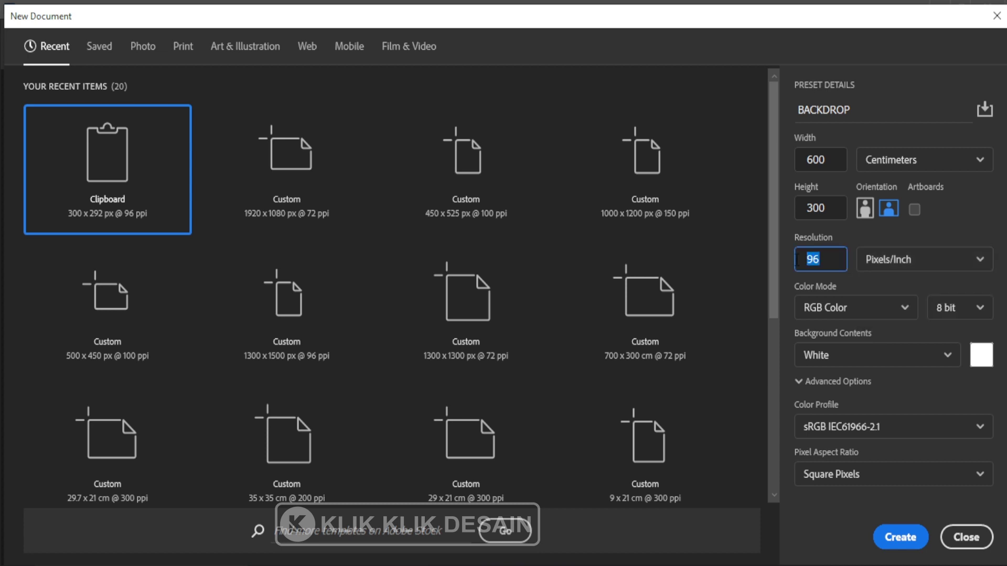
{"action": "type", "text": "70"}
{"action": "left_click_drag", "start_coordinate": [821, 260], "coordinate": [803, 257]}
{"action": "type", "text": "72"}
{"action": "left_click_drag", "start_coordinate": [827, 258], "coordinate": [746, 262]}
{"action": "double_click", "coordinate": [812, 170]}
{"action": "key", "text": "Tab"}
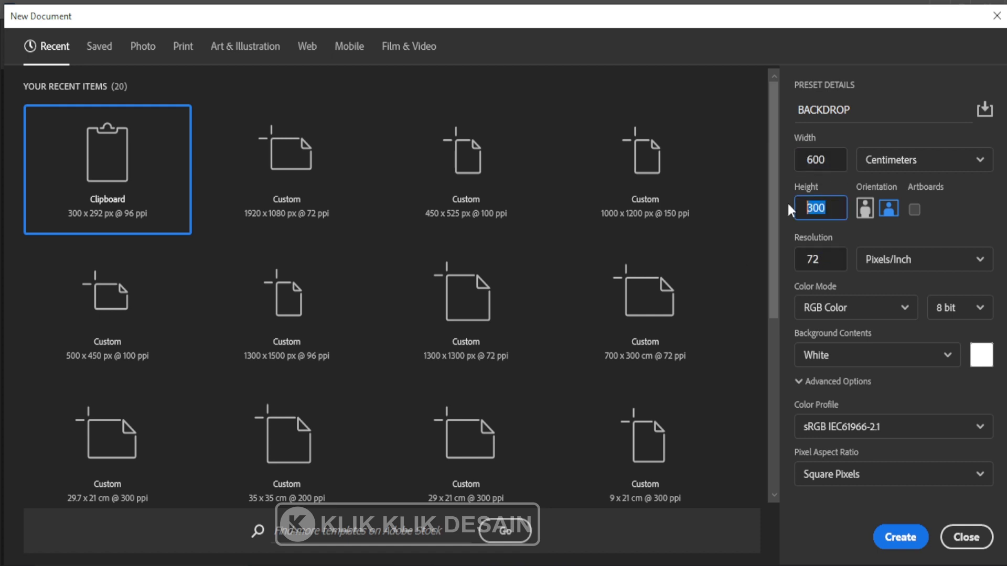
{"action": "key", "text": "Tab"}
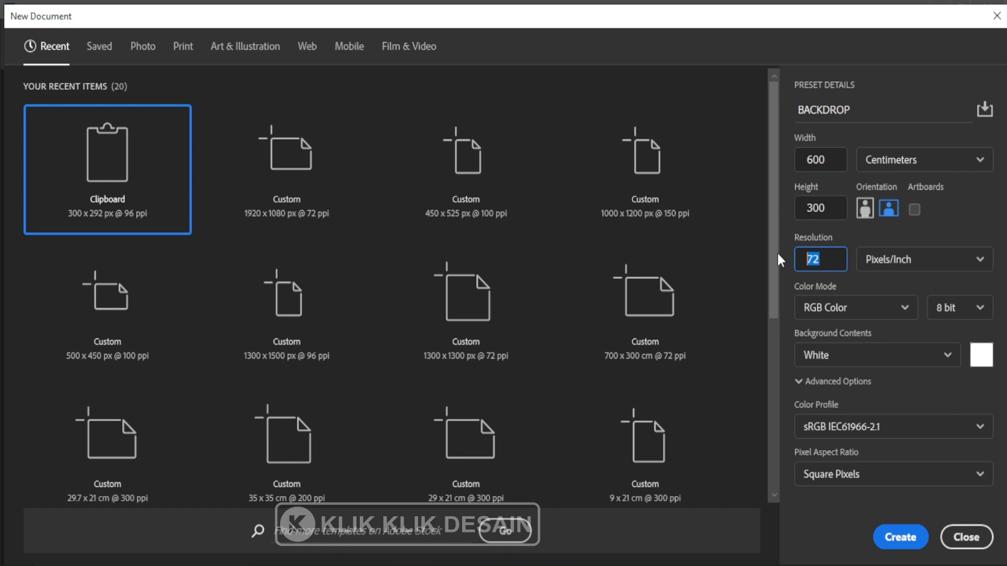
{"action": "left_click", "coordinate": [825, 254]}
{"action": "double_click", "coordinate": [827, 257]}
- Try a document size of 1000 cm wide by 800 cm high with a resolution of 60
{"action": "key", "text": "Tab"}
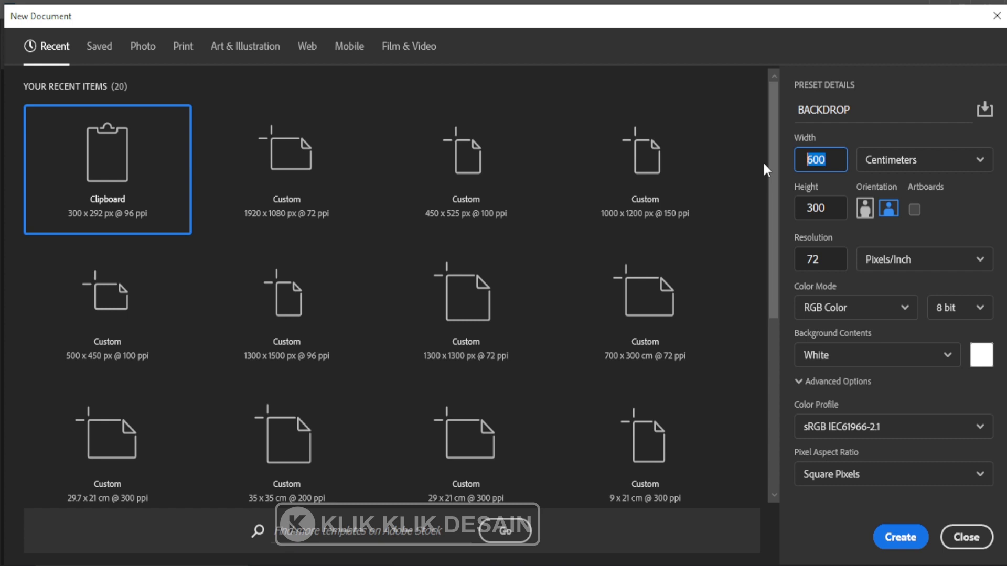
{"action": "type", "text": "1000"}
{"action": "key", "text": "Tab"}
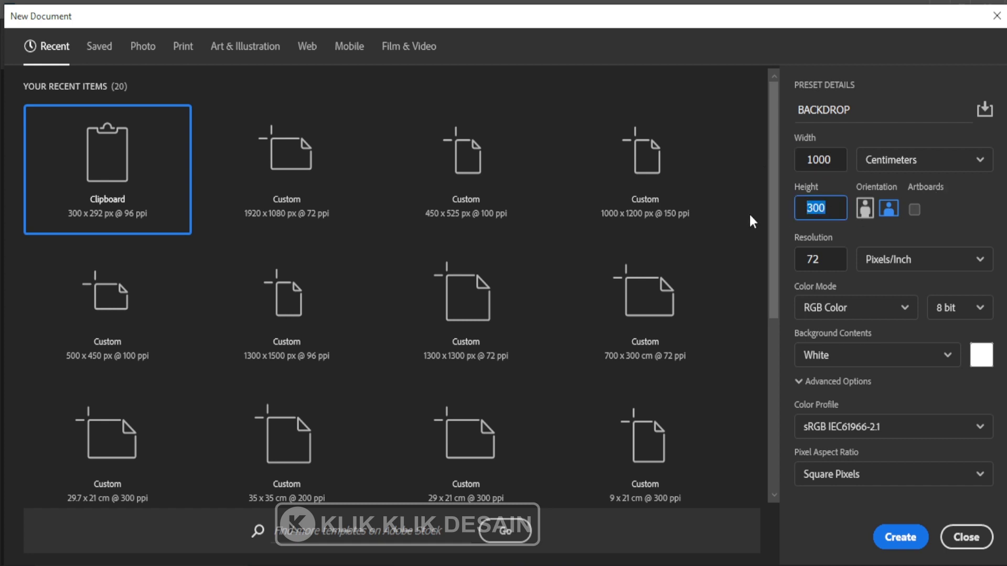
{"action": "type", "text": "800"}
{"action": "key", "text": "Tab"}
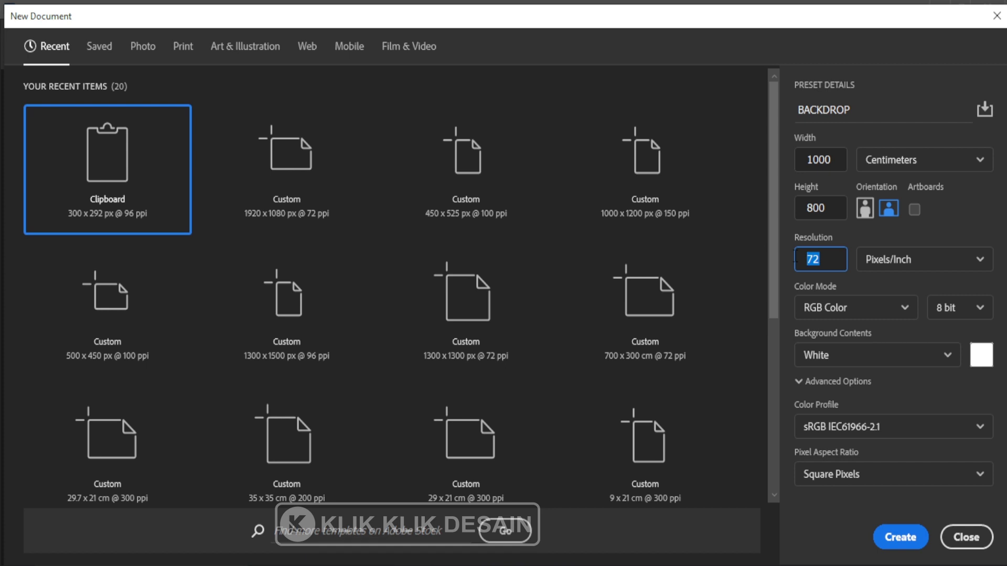
{"action": "type", "text": "60"}
- Set the resolution to 72, the width to 600 cm and the height to 300 cm
{"action": "left_click_drag", "start_coordinate": [821, 262], "coordinate": [783, 266]}
{"action": "type", "text": "72"}
{"action": "left_click_drag", "start_coordinate": [821, 161], "coordinate": [775, 161]}
{"action": "type", "text": "600"}
{"action": "key", "text": "Tab"}
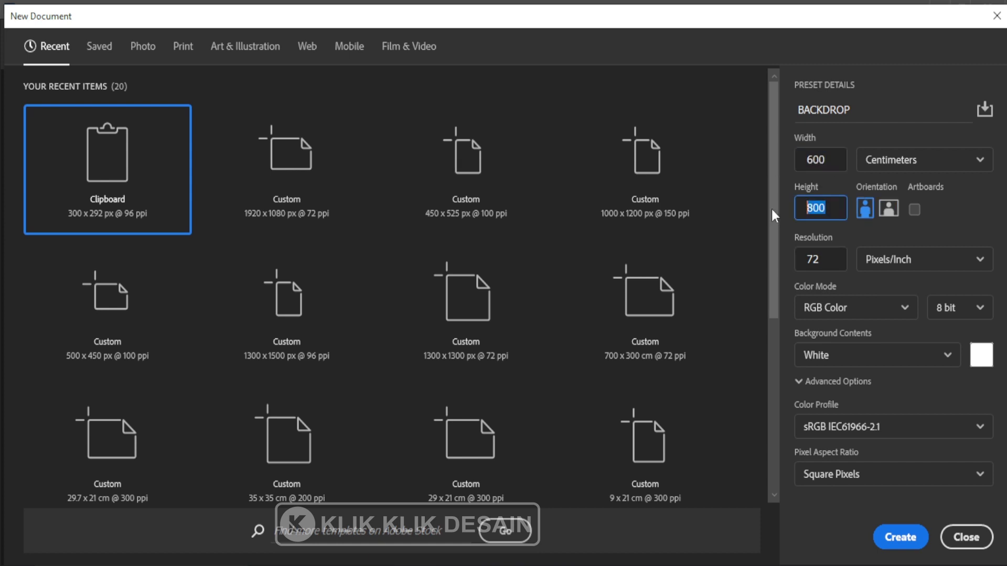
{"action": "type", "text": "300"}
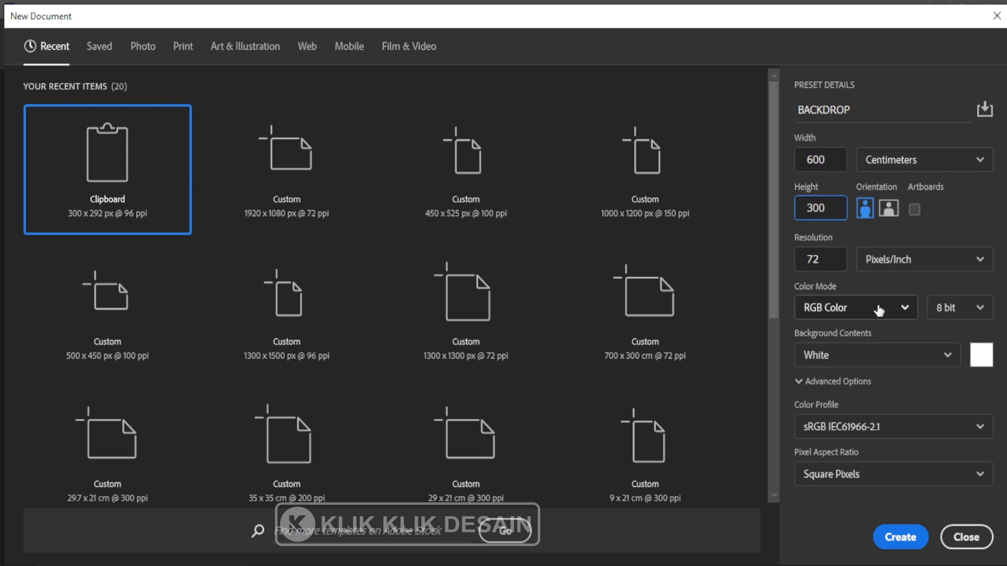
- Examine the available resolution units and choose Pixels/Inch
{"action": "left_click", "coordinate": [894, 259]}
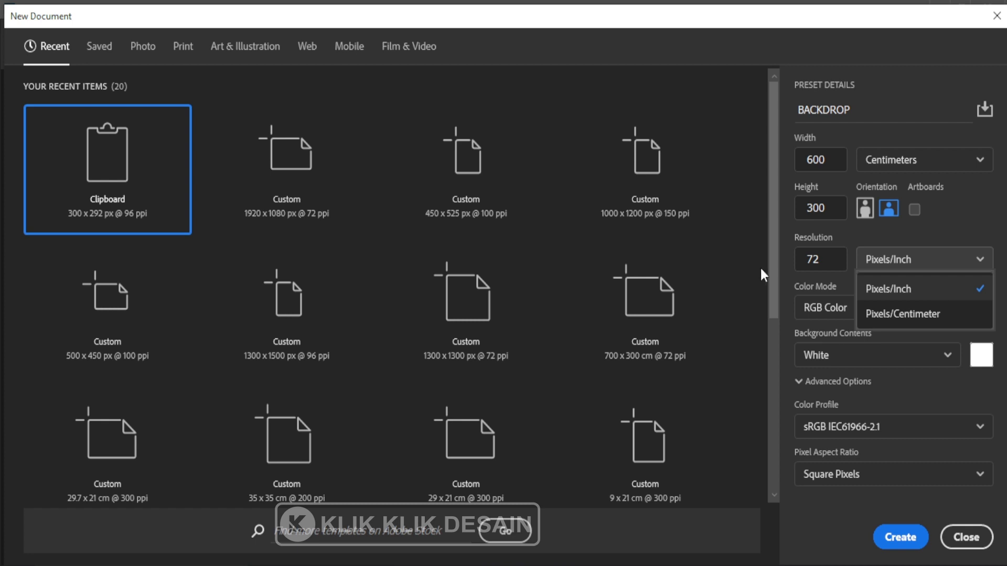
{"action": "left_click", "coordinate": [824, 257]}
{"action": "left_click", "coordinate": [924, 261]}
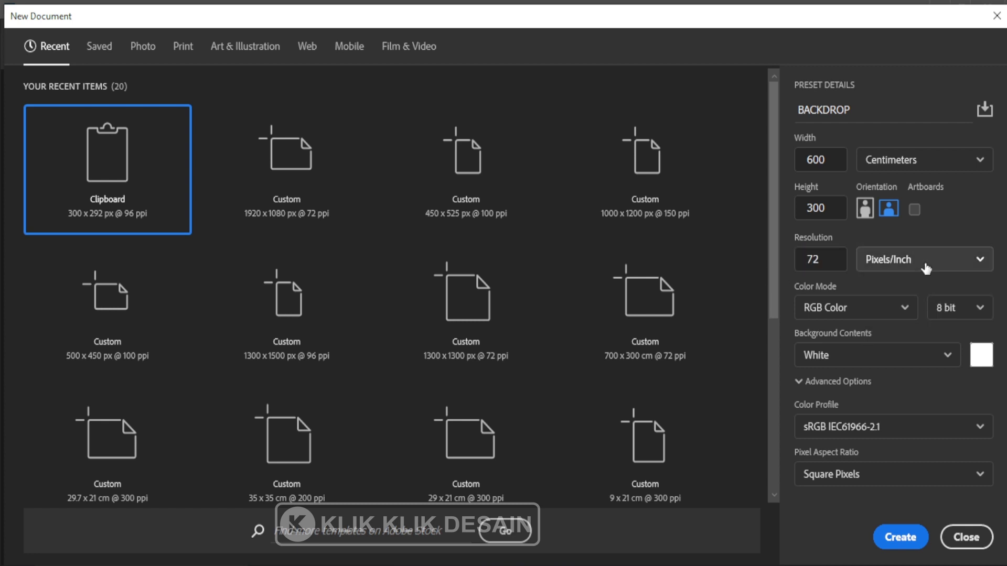
{"action": "left_click", "coordinate": [850, 270]}
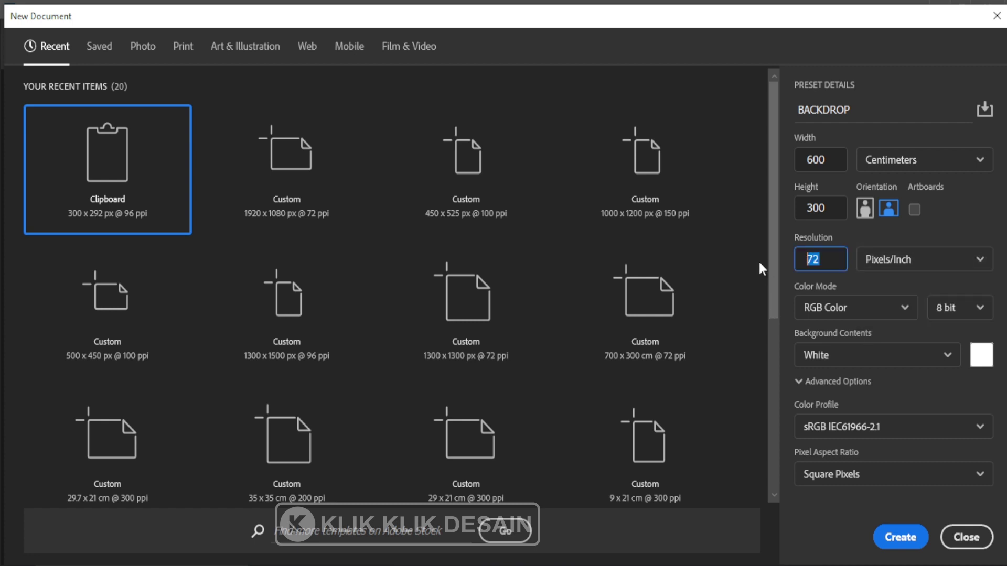
{"action": "left_click", "coordinate": [911, 260]}
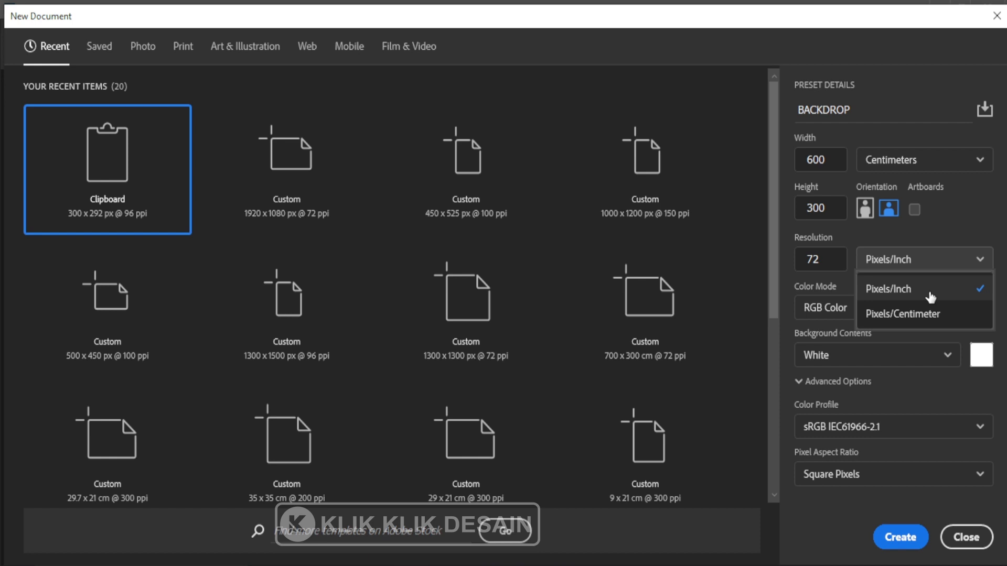
{"action": "left_click", "coordinate": [931, 297]}
{"action": "left_click_drag", "start_coordinate": [828, 259], "coordinate": [784, 258]}
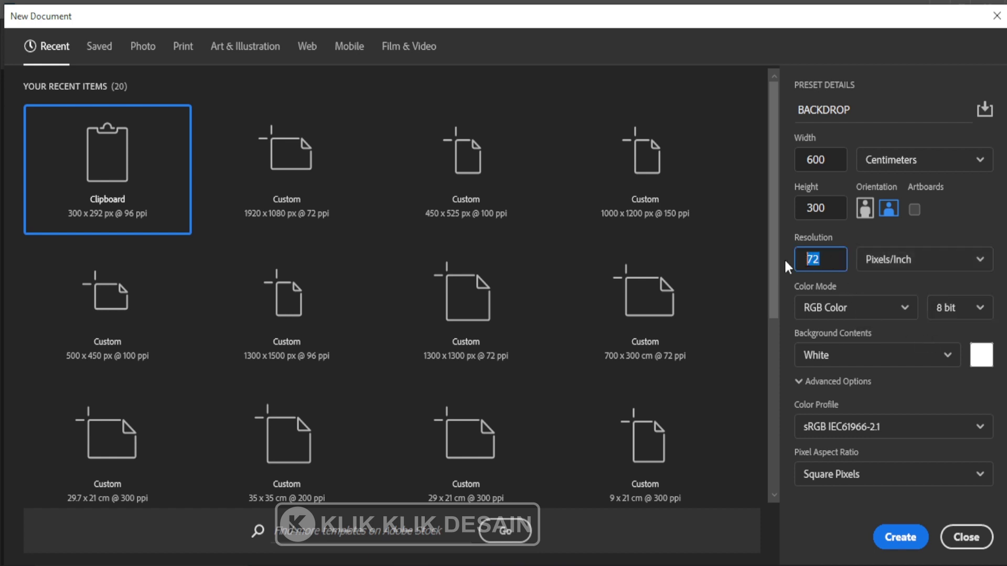
- Choose RGB Color at 8 bit as the document's color mode
{"action": "left_click", "coordinate": [841, 286]}
{"action": "left_click", "coordinate": [892, 313]}
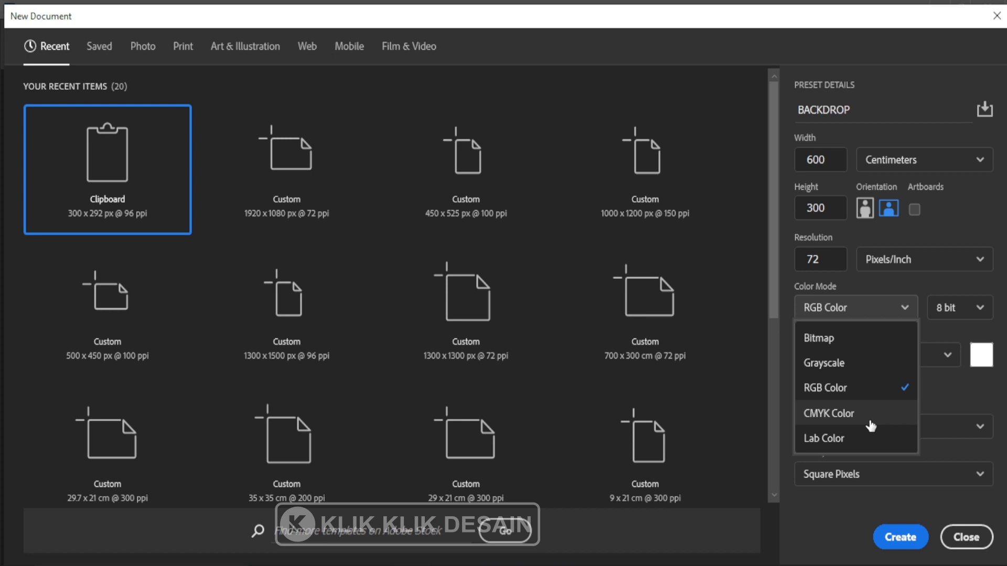
{"action": "left_click", "coordinate": [870, 395]}
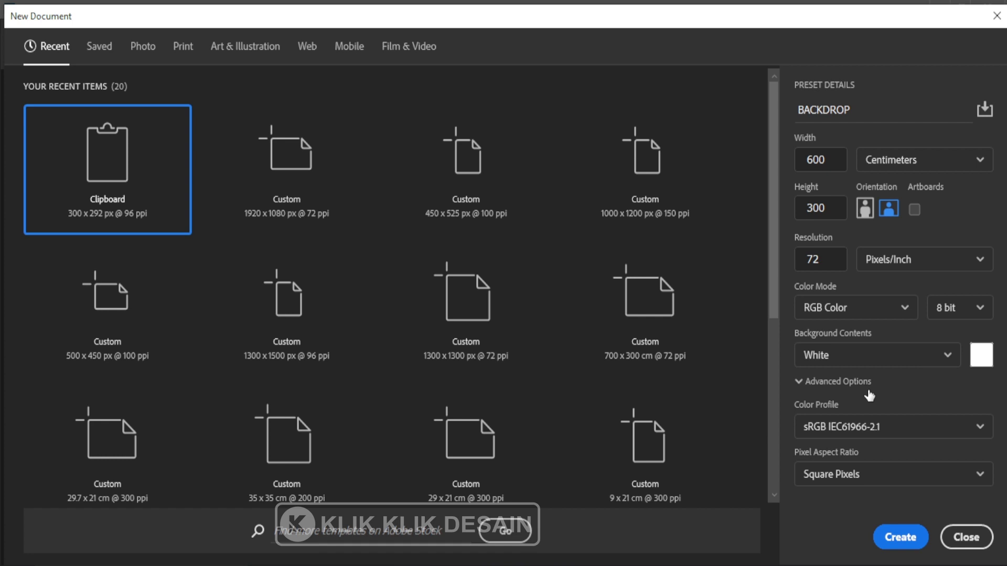
{"action": "left_click", "coordinate": [976, 309]}
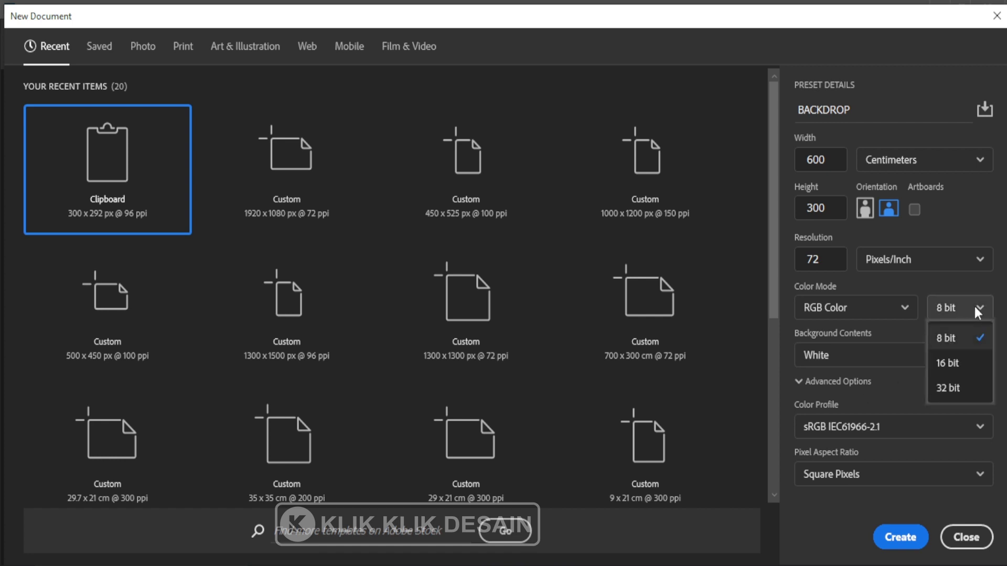
{"action": "left_click", "coordinate": [961, 342]}
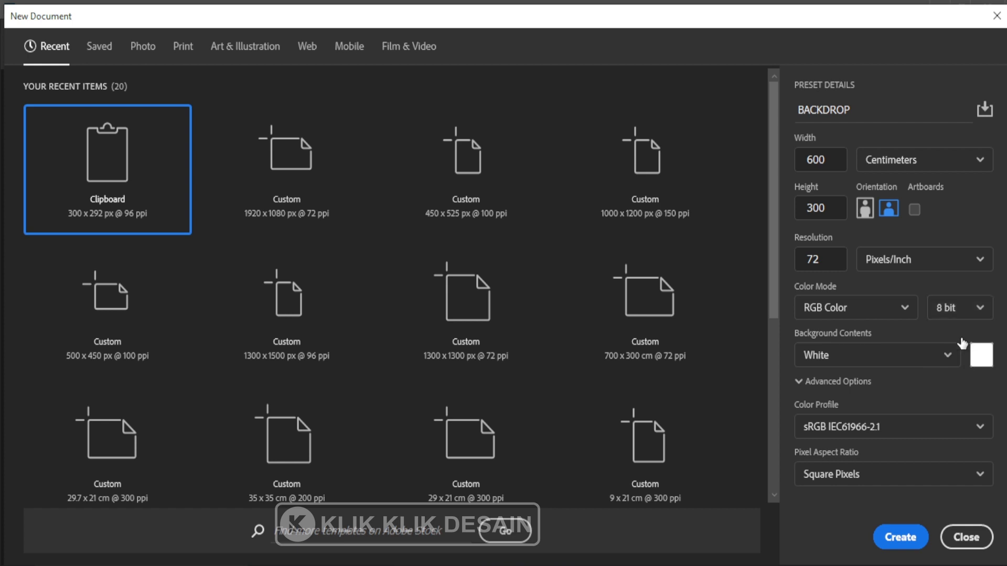
- Choose White as the background contents and Square Pixels as the pixel aspect ratio
{"action": "left_click", "coordinate": [872, 362]}
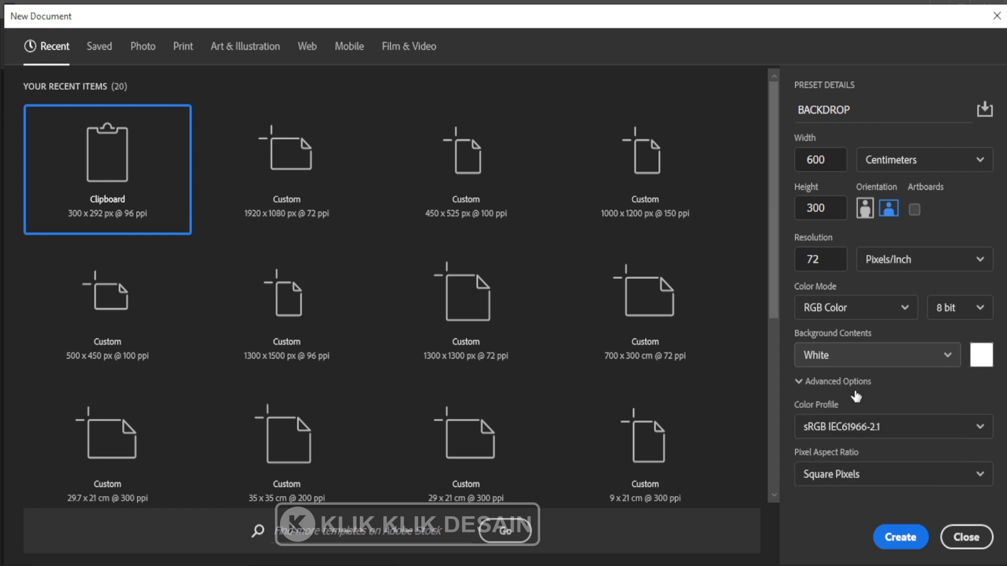
{"action": "left_click", "coordinate": [854, 394]}
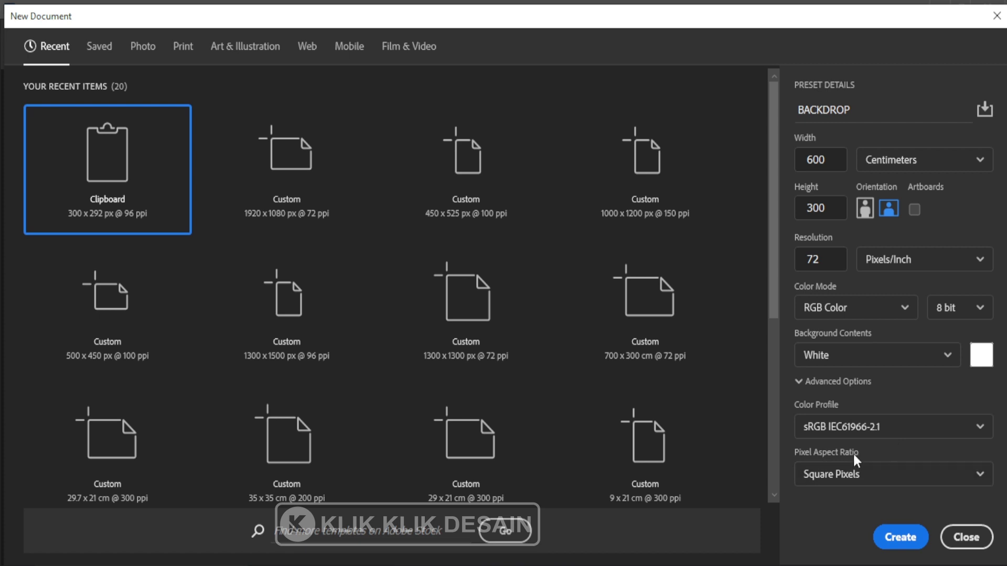
{"action": "left_click", "coordinate": [886, 481]}
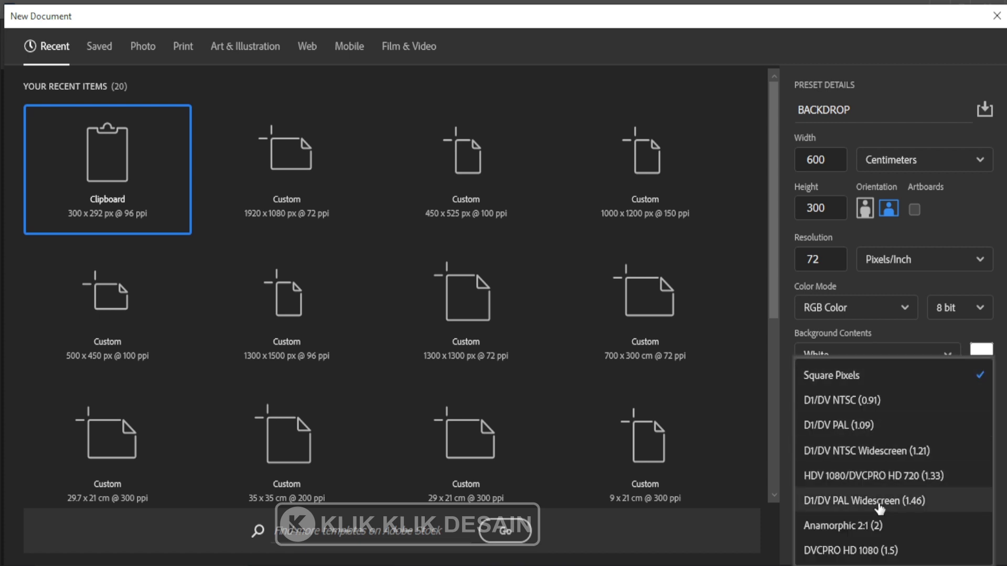
{"action": "left_click", "coordinate": [839, 379]}
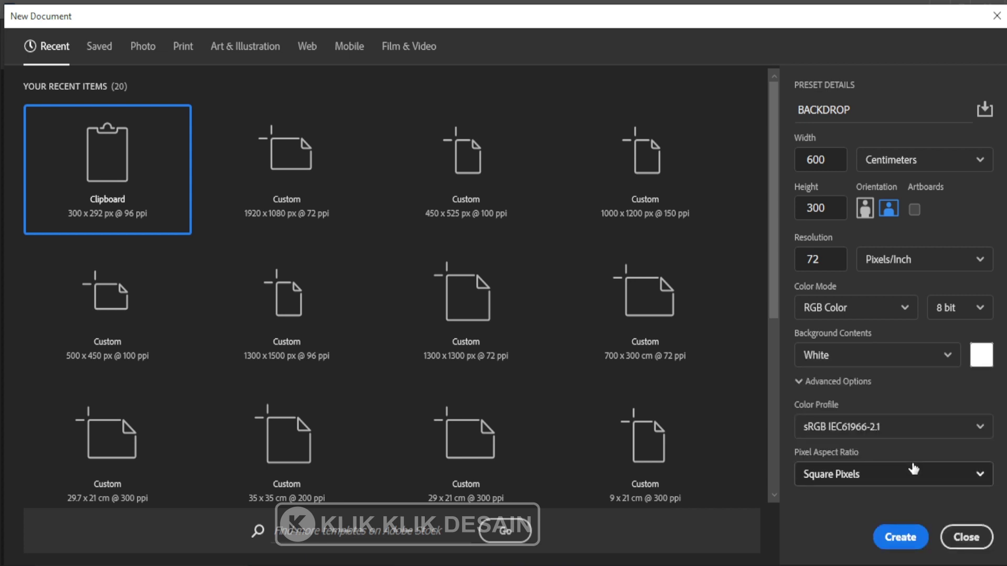
{"action": "left_click", "coordinate": [805, 154]}
{"action": "left_click", "coordinate": [814, 206]}
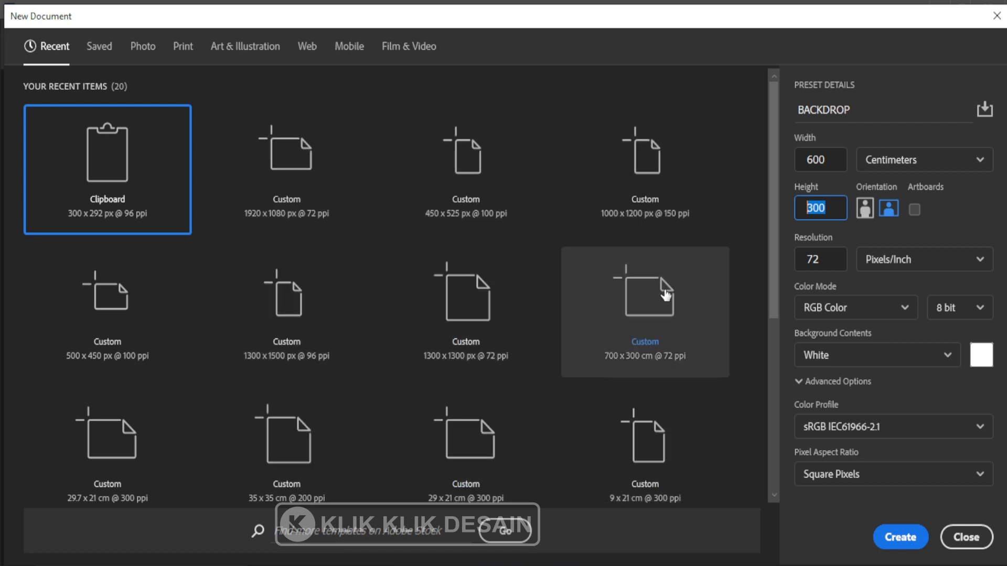
- Check the width and height fields and create the BACKDROP document
{"action": "left_click", "coordinate": [828, 164]}
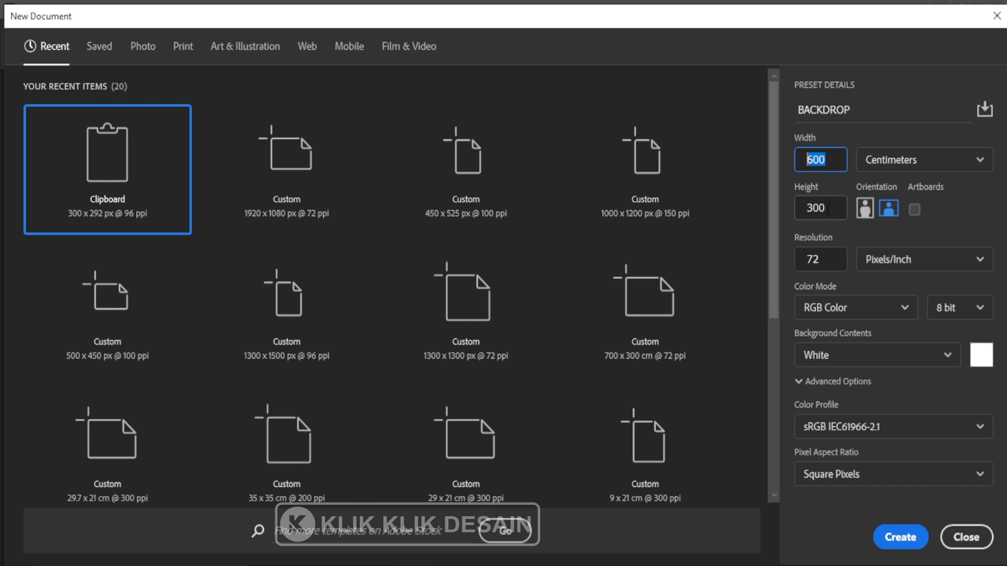
{"action": "key", "text": "Tab"}
{"action": "left_click", "coordinate": [900, 538]}
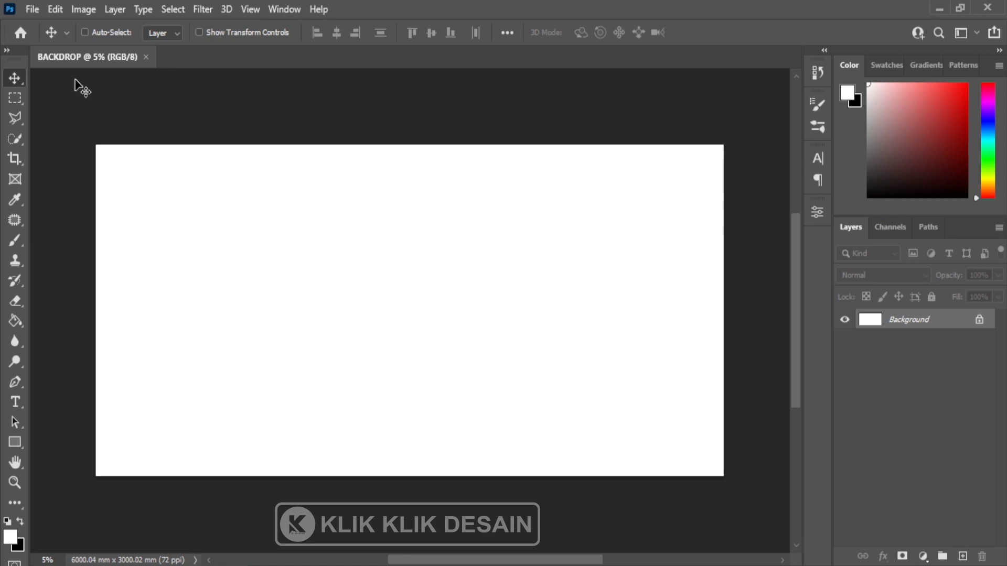
- Open the image size settings of the BACKDROP document and try a resolution of 300 pixels/inch
{"action": "left_click", "coordinate": [84, 9]}
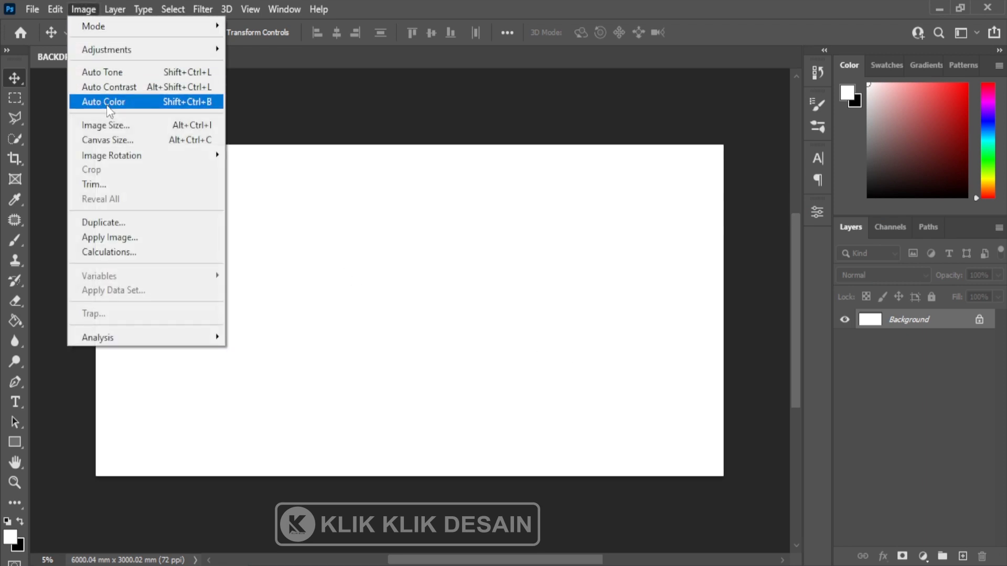
{"action": "left_click", "coordinate": [108, 125]}
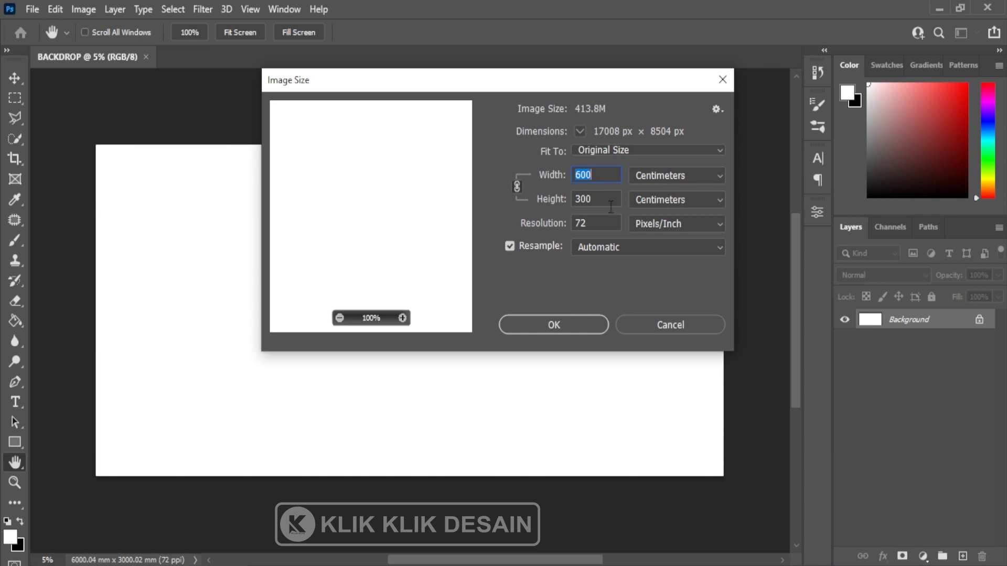
{"action": "key", "text": "Tab"}
{"action": "key", "text": "Tab"}
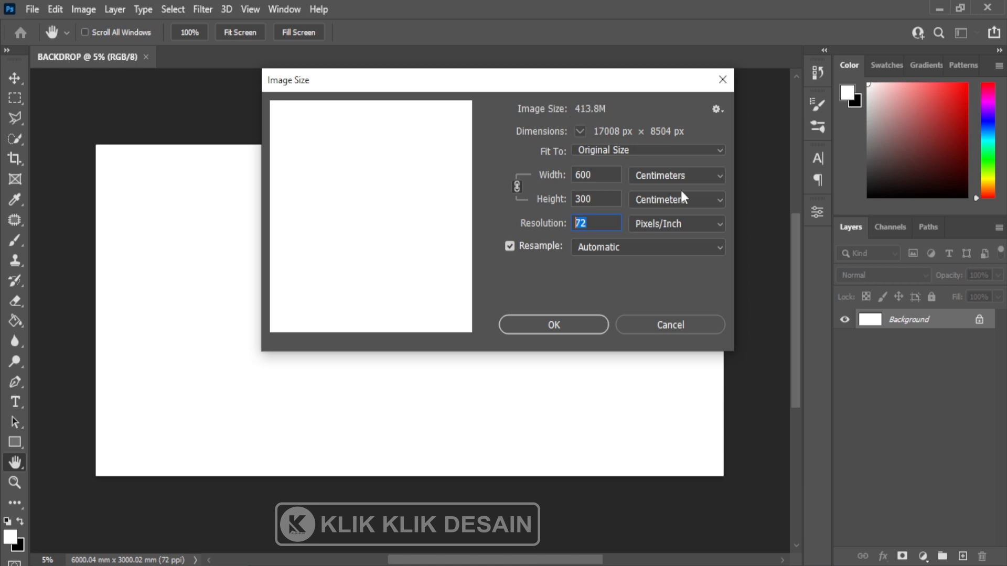
{"action": "left_click", "coordinate": [611, 226]}
{"action": "double_click", "coordinate": [611, 226]}
{"action": "type", "text": "300"}
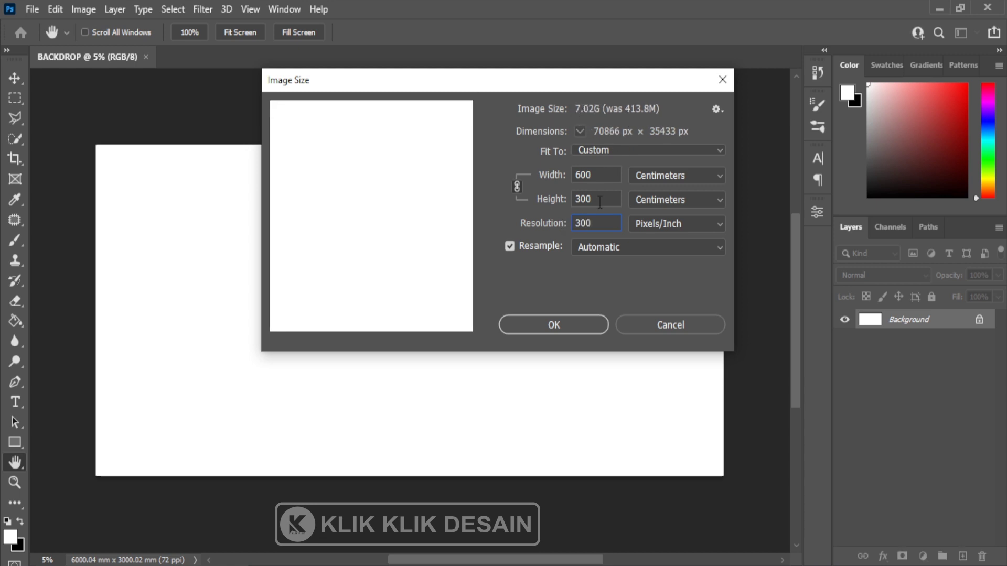
- Set the image resolution back to 72 pixels/inch and apply the image size settings
{"action": "double_click", "coordinate": [601, 216]}
{"action": "type", "text": "72"}
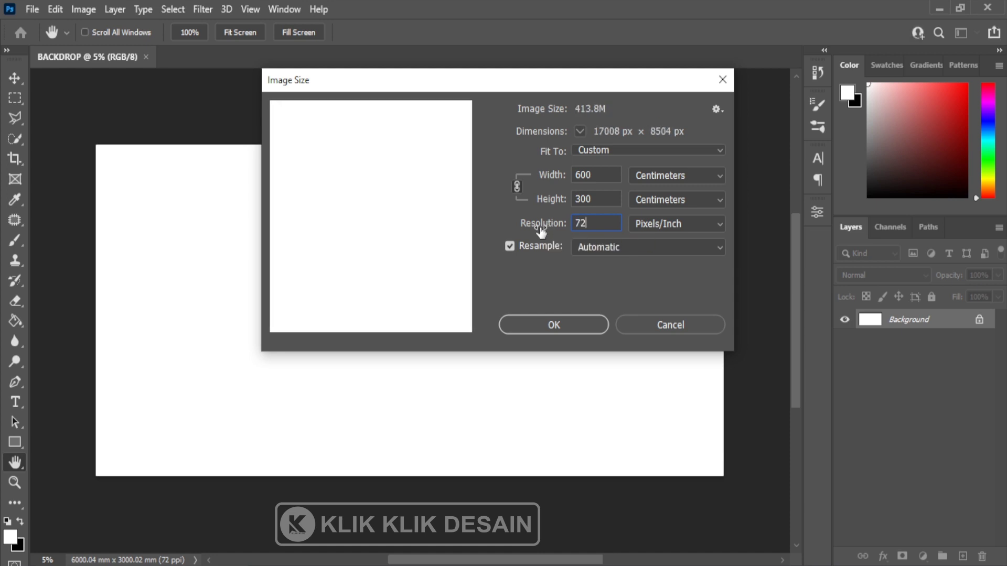
{"action": "left_click", "coordinate": [560, 328]}
- Start another new document and look through the Photo, Print, Art & Illustration and Web blank presets
{"action": "left_click", "coordinate": [32, 9]}
{"action": "left_click", "coordinate": [39, 28]}
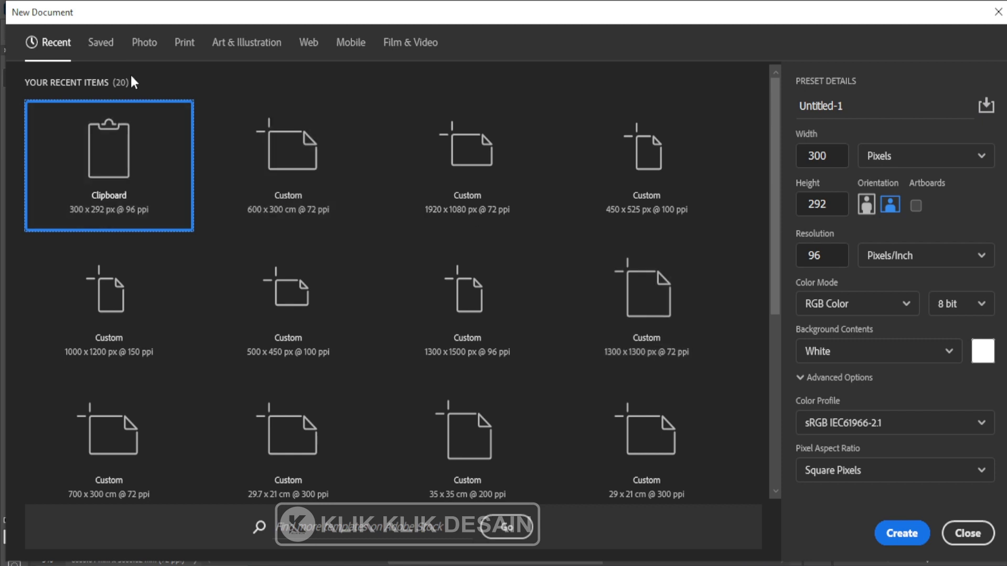
{"action": "left_click", "coordinate": [147, 52]}
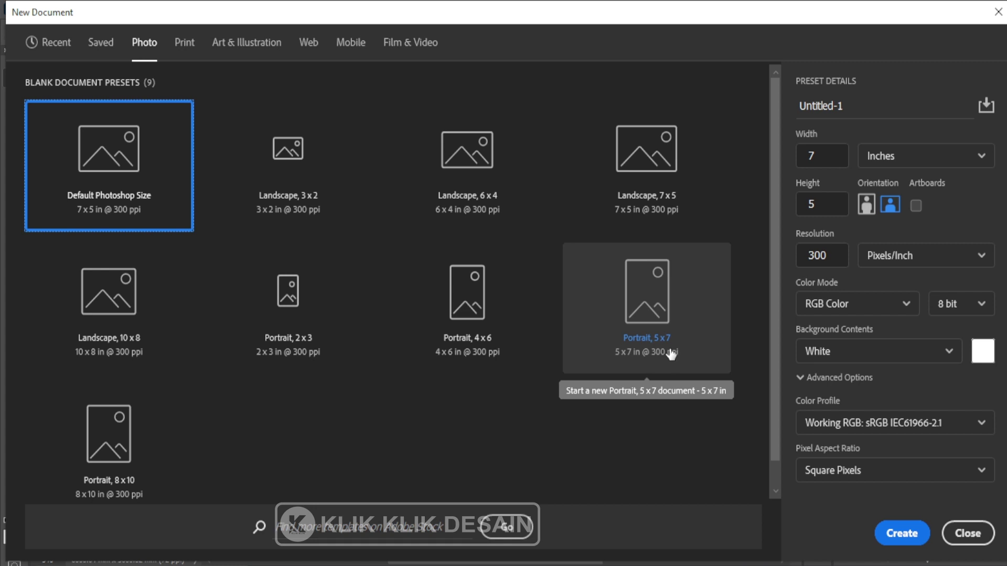
{"action": "left_click", "coordinate": [181, 45]}
{"action": "left_click", "coordinate": [243, 48]}
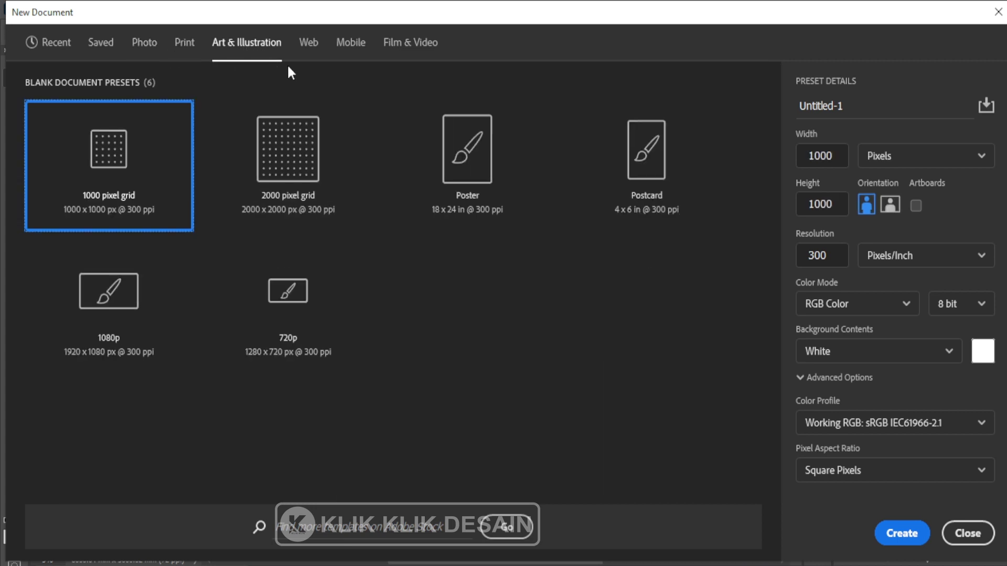
{"action": "left_click", "coordinate": [309, 48]}
- Examine the full lists of Mobile and Film & Video blank document presets
{"action": "left_click", "coordinate": [349, 44]}
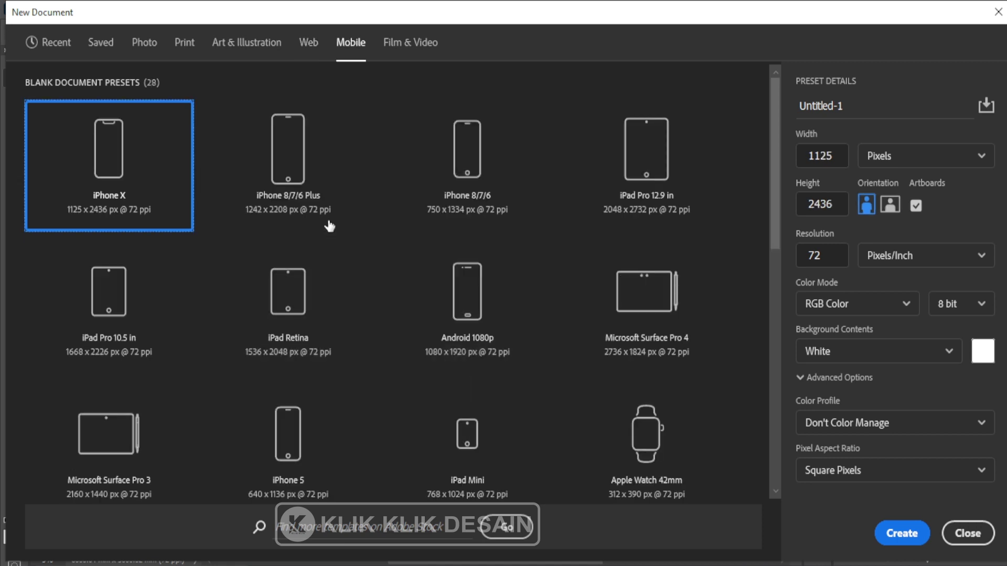
{"action": "scroll", "coordinate": [645, 412], "scroll_direction": "down", "scroll_amount": 5}
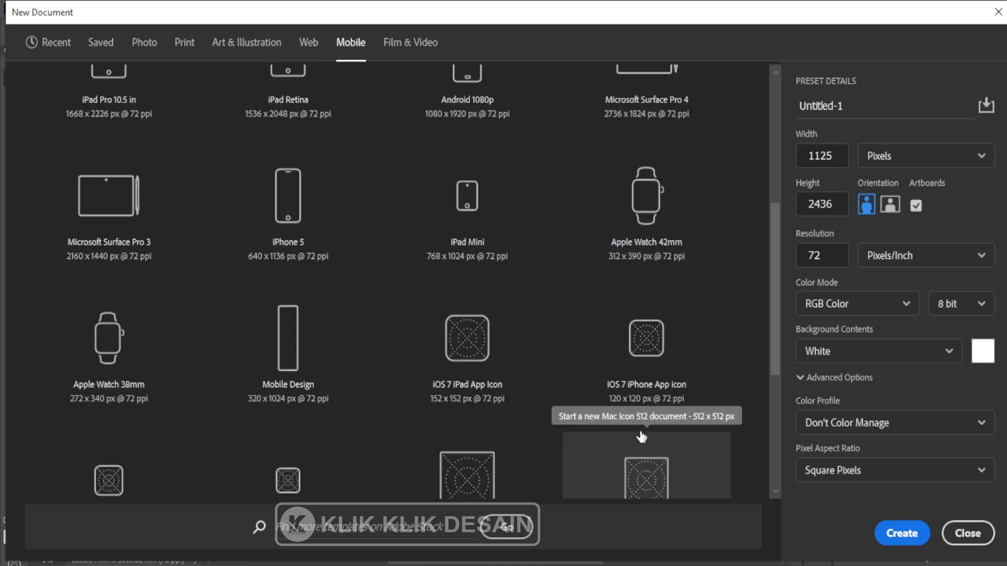
{"action": "scroll", "coordinate": [641, 437], "scroll_direction": "down", "scroll_amount": 5}
{"action": "scroll", "coordinate": [637, 434], "scroll_direction": "up", "scroll_amount": 10}
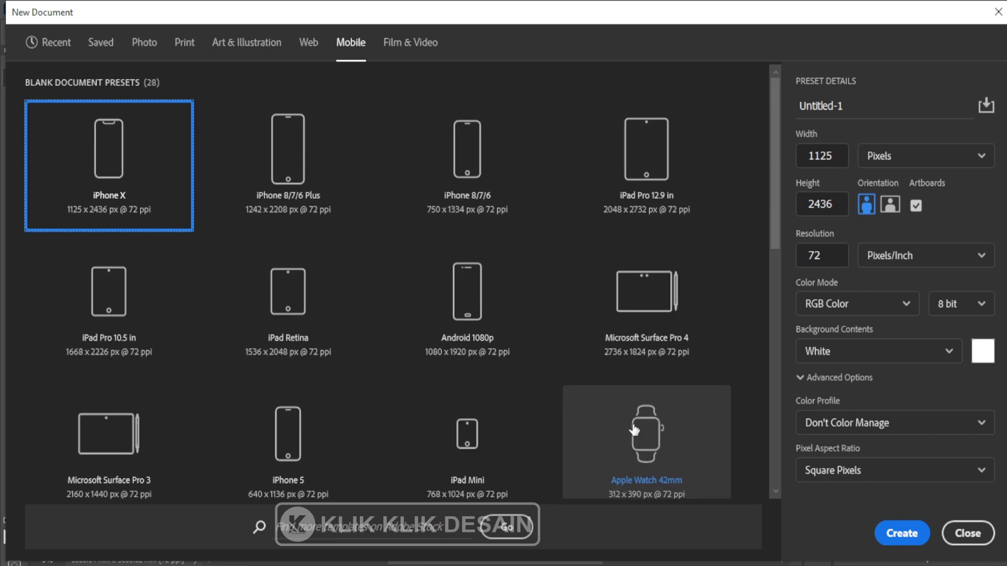
{"action": "left_click", "coordinate": [423, 53]}
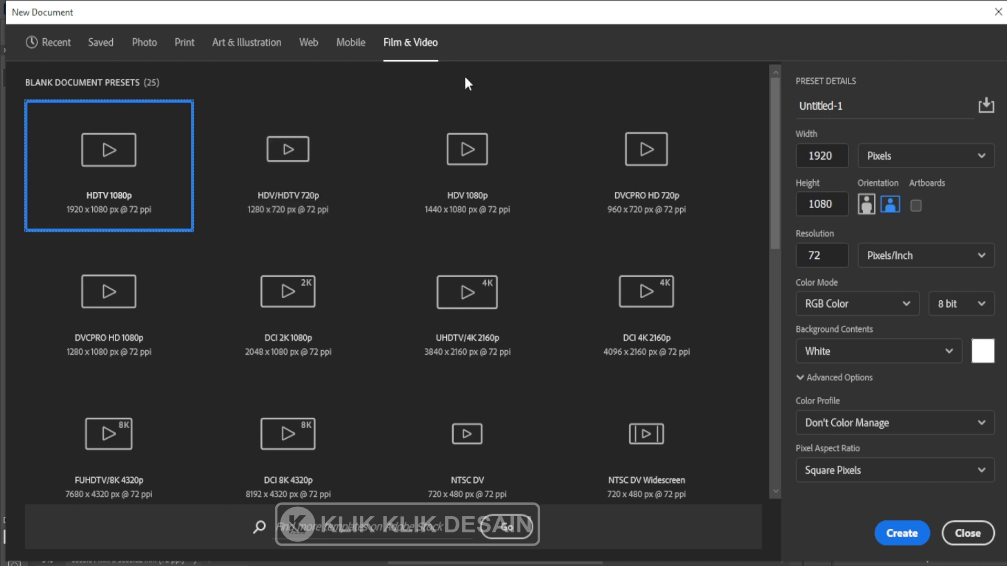
{"action": "scroll", "coordinate": [488, 310], "scroll_direction": "down", "scroll_amount": 5}
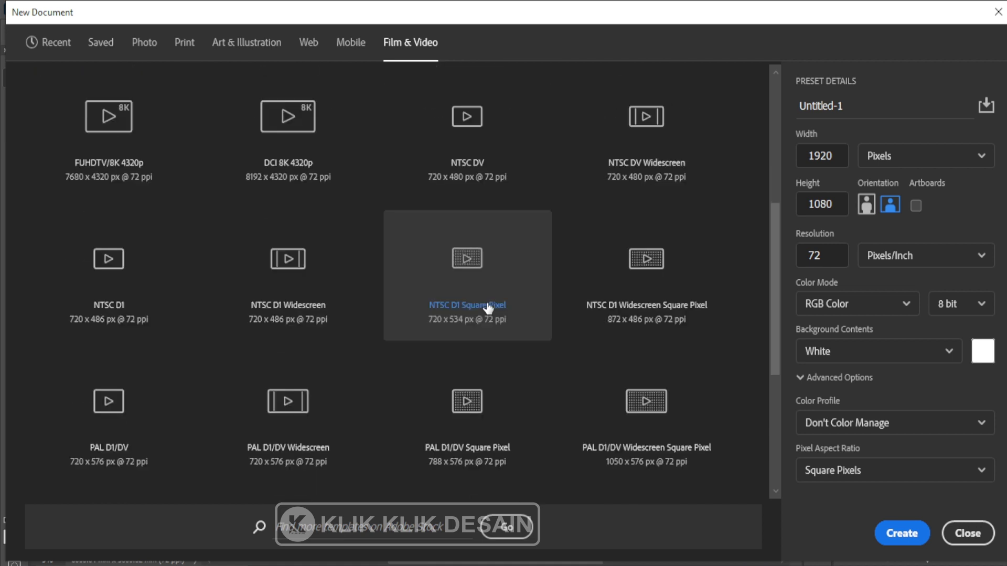
{"action": "scroll", "coordinate": [527, 332], "scroll_direction": "up", "scroll_amount": 5}
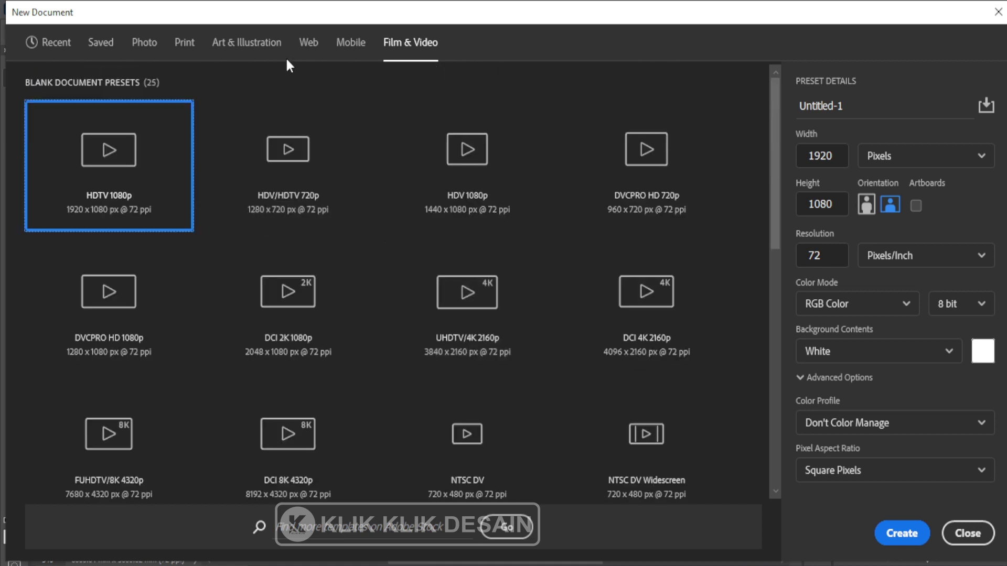
{"action": "left_click", "coordinate": [834, 157]}
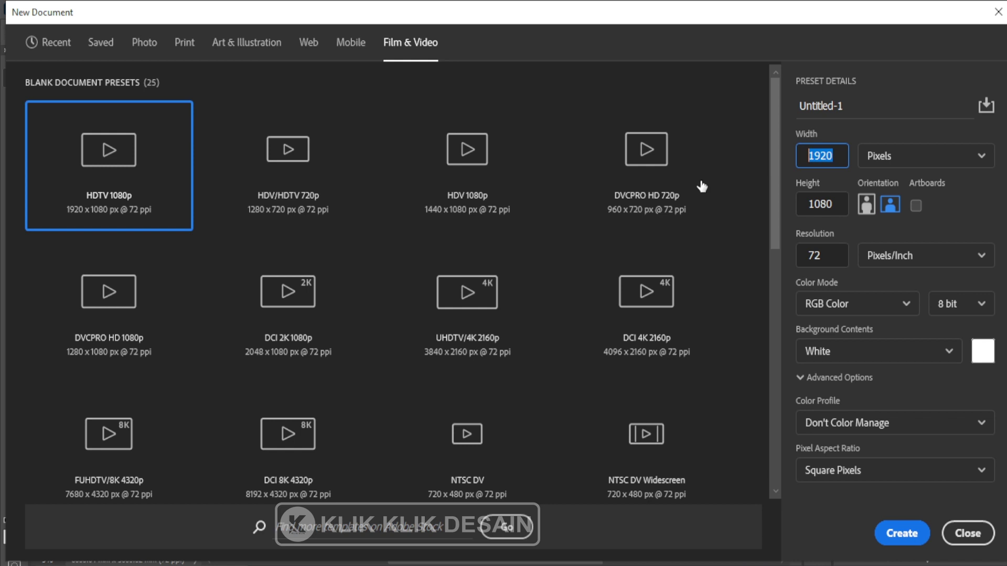
- Create a new document from the A3 print preset, 297 x 420 mm at 300 ppi
{"action": "left_click", "coordinate": [192, 47]}
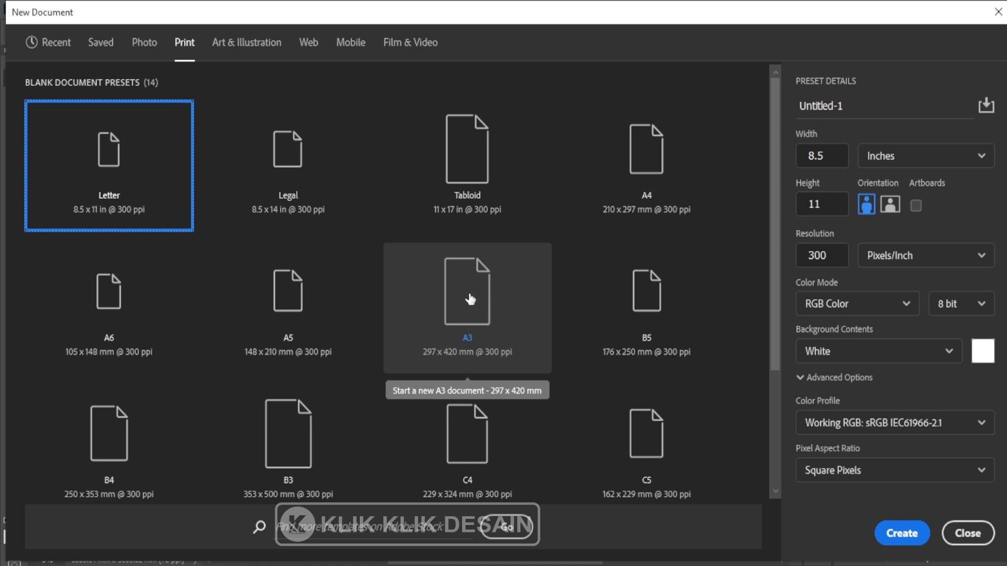
{"action": "double_click", "coordinate": [480, 316]}
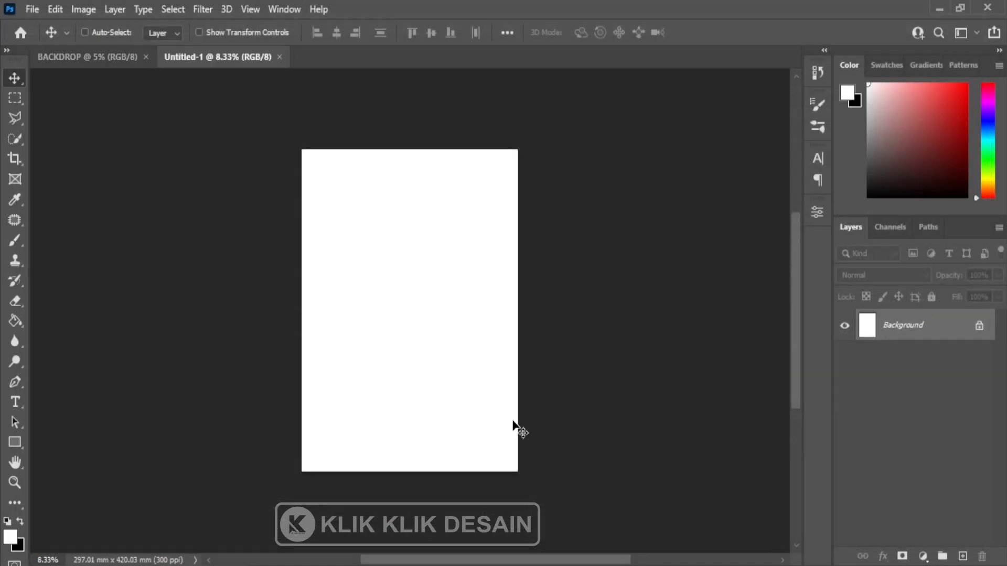
- Check the A3 document's canvas width and height in the Canvas Size settings and close them without changes
{"action": "left_click", "coordinate": [83, 9]}
{"action": "left_click", "coordinate": [105, 139]}
{"action": "left_click", "coordinate": [433, 188]}
{"action": "left_click", "coordinate": [441, 210]}
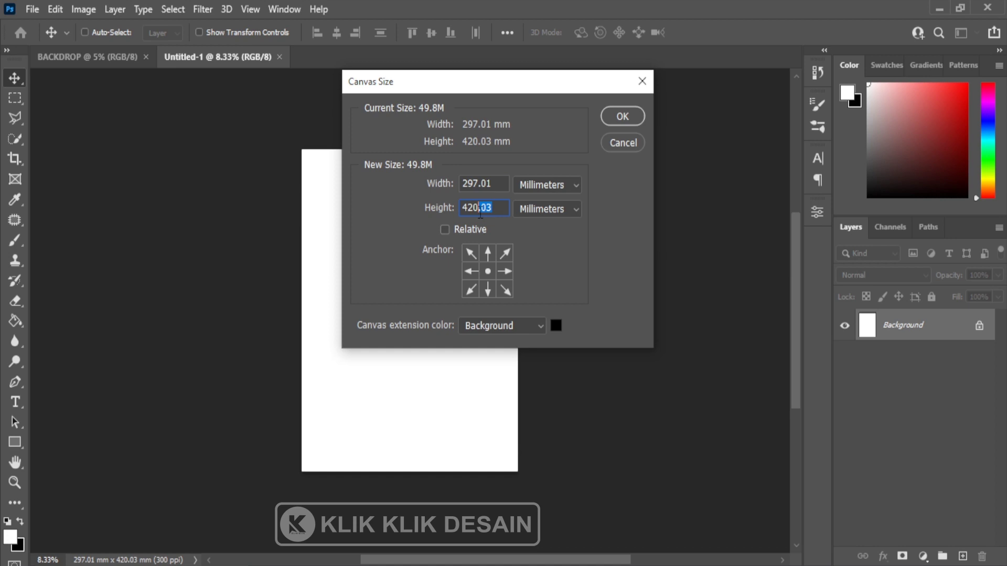
{"action": "left_click", "coordinate": [642, 81]}
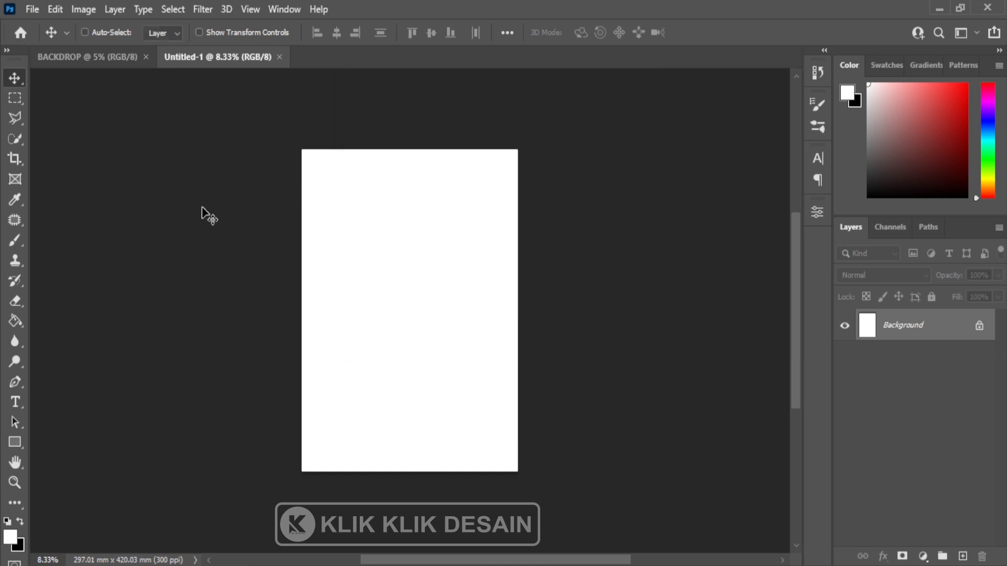
- Compare the two open documents and return to the BACKDROP document
{"action": "left_click", "coordinate": [96, 58]}
{"action": "left_click", "coordinate": [209, 59]}
{"action": "left_click", "coordinate": [94, 59]}
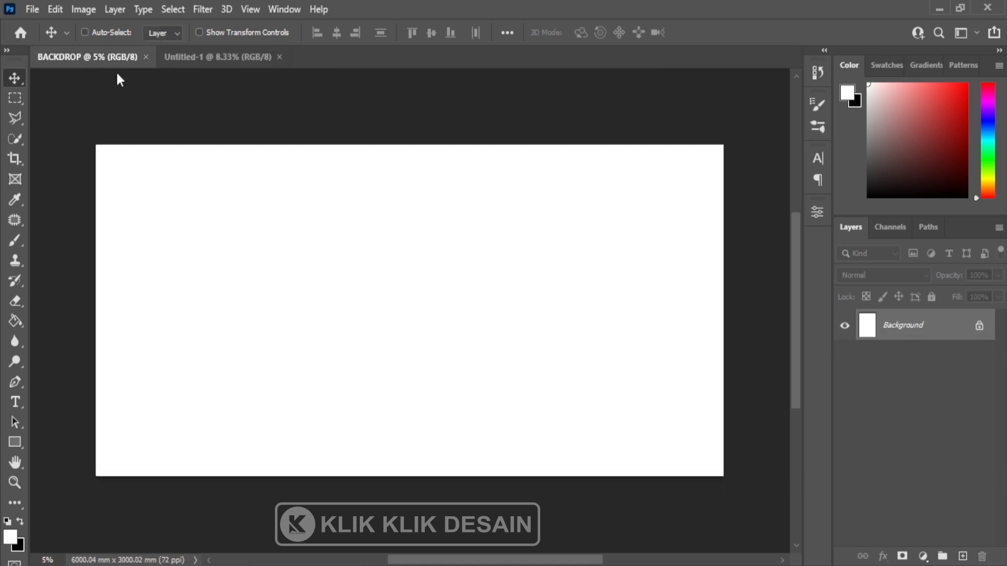